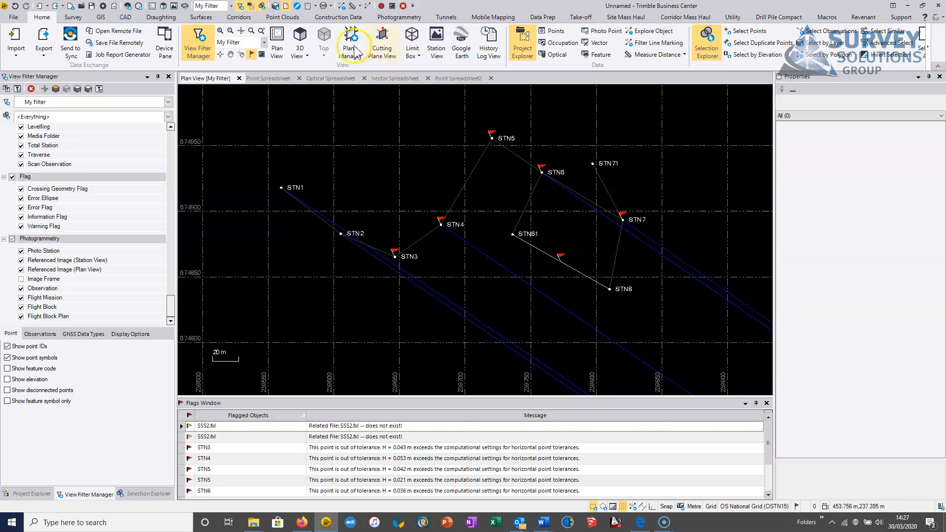
# - In the project's default standard errors, set the total station source for centring errors to Project Settings, keeping Imported Files for standard errors
pyautogui.click(103, 6)
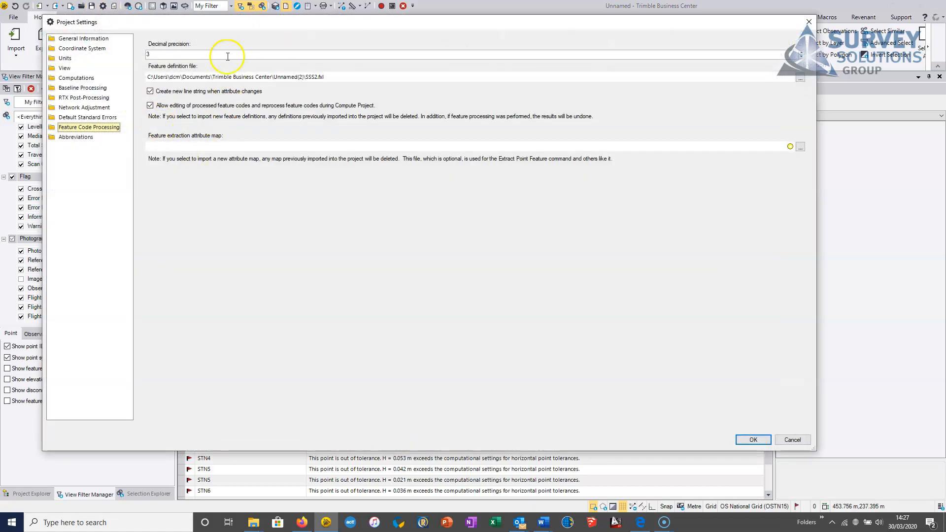
pyautogui.moveTo(238, 23); pyautogui.dragTo(280, 38)
pyautogui.click(146, 135)
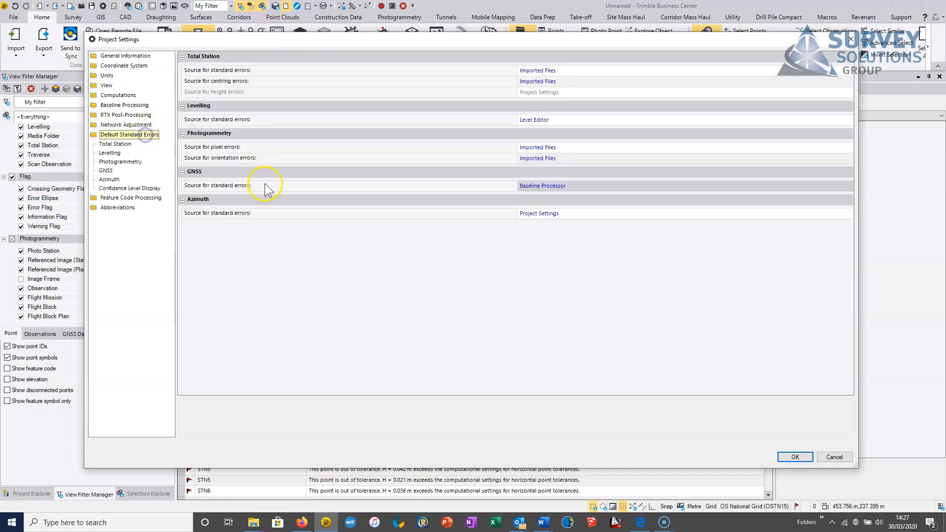
pyautogui.click(575, 70)
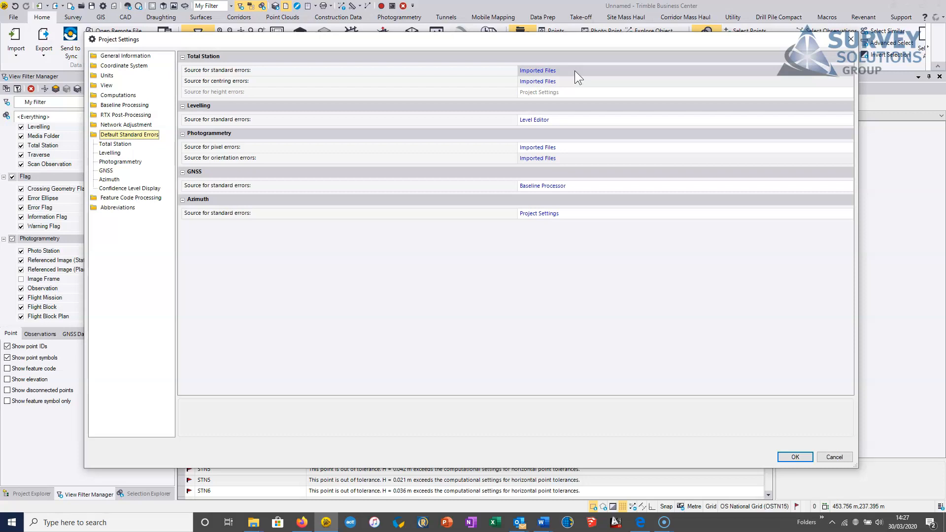
pyautogui.click(563, 80)
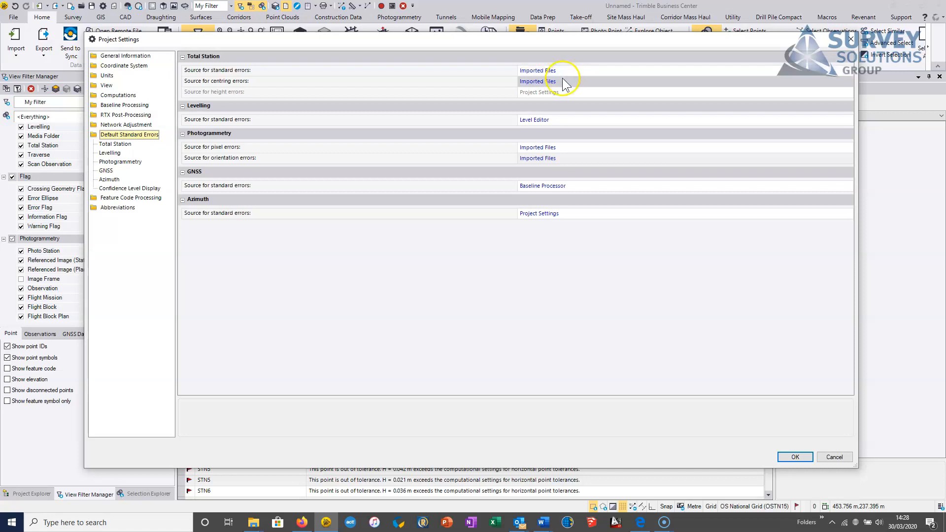
pyautogui.click(563, 80)
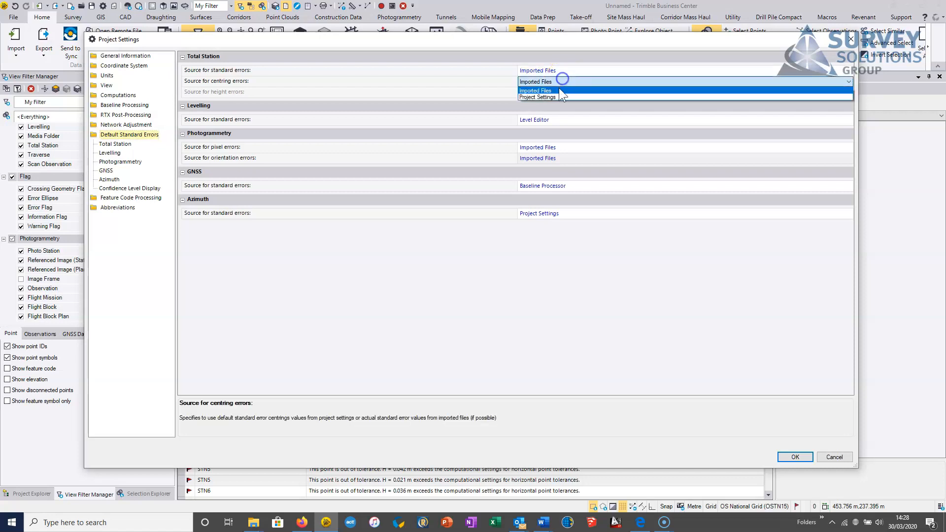
pyautogui.click(556, 96)
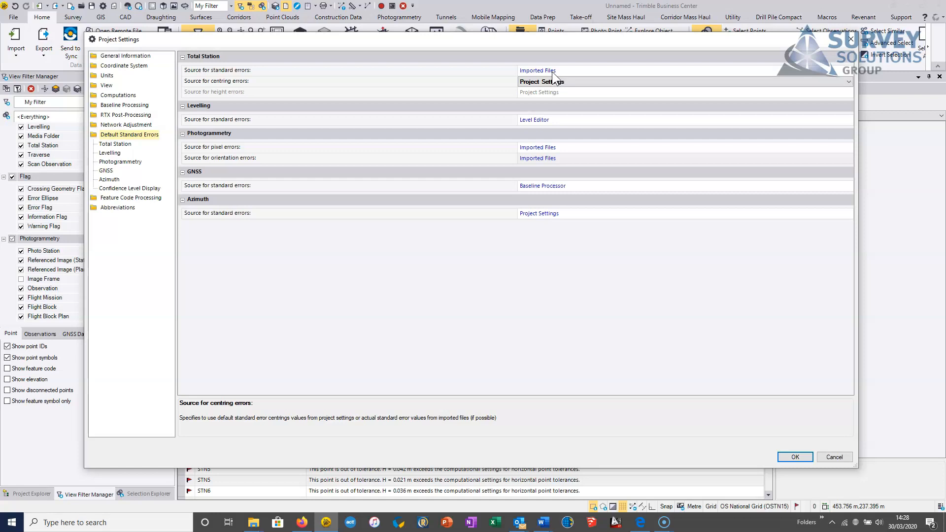
pyautogui.click(536, 71)
pyautogui.click(542, 70)
pyautogui.click(545, 84)
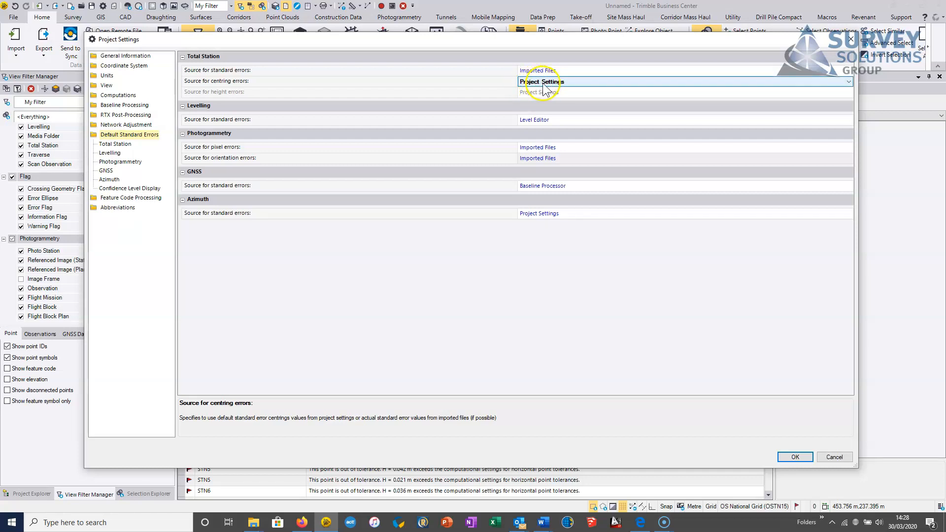
pyautogui.click(123, 146)
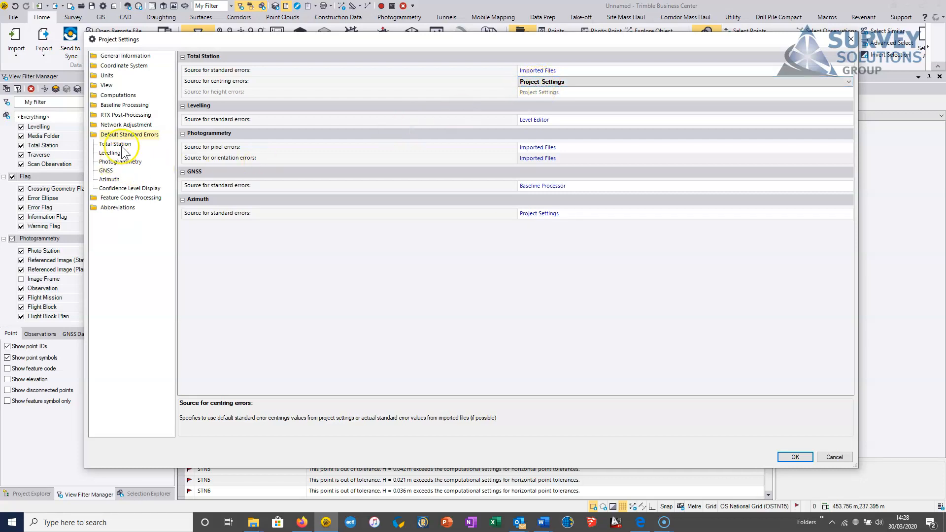
pyautogui.click(535, 83)
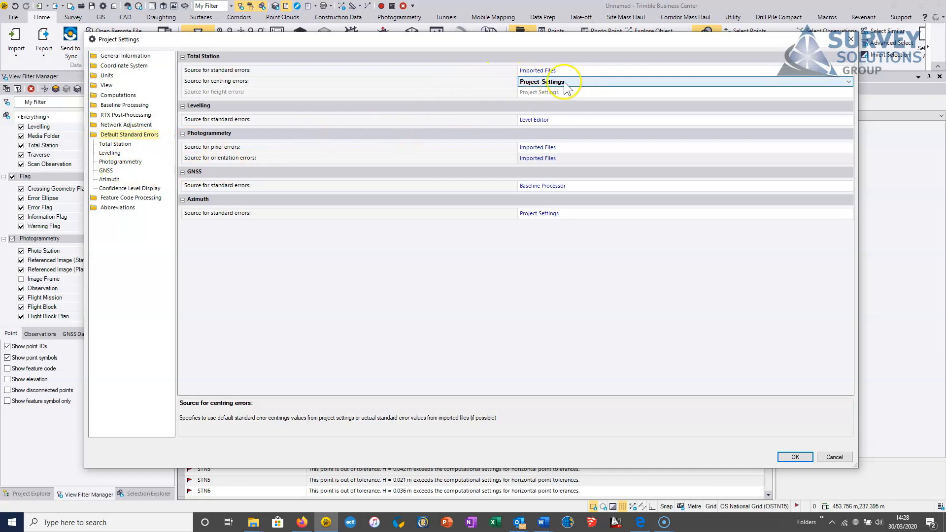
# - Review the total station's default centring errors and height errors in the project settings
pyautogui.click(124, 144)
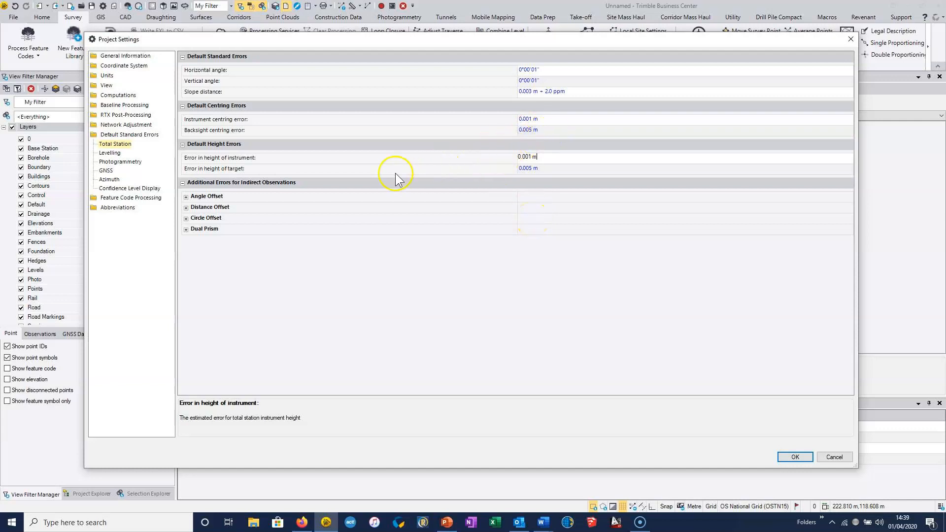
pyautogui.click(532, 118)
pyautogui.click(527, 127)
pyautogui.click(531, 157)
# - Set the GNSS default instrument centring error to 0.005 m
pyautogui.click(106, 170)
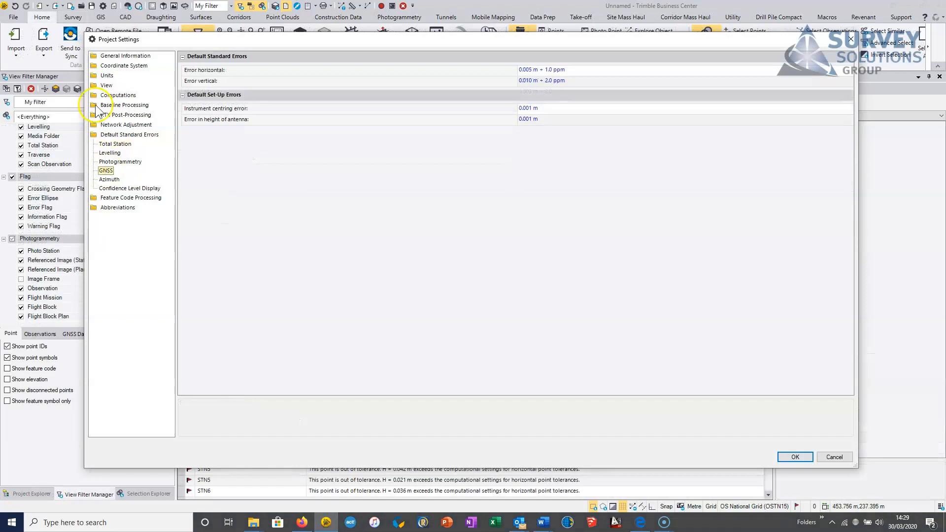
pyautogui.click(501, 83)
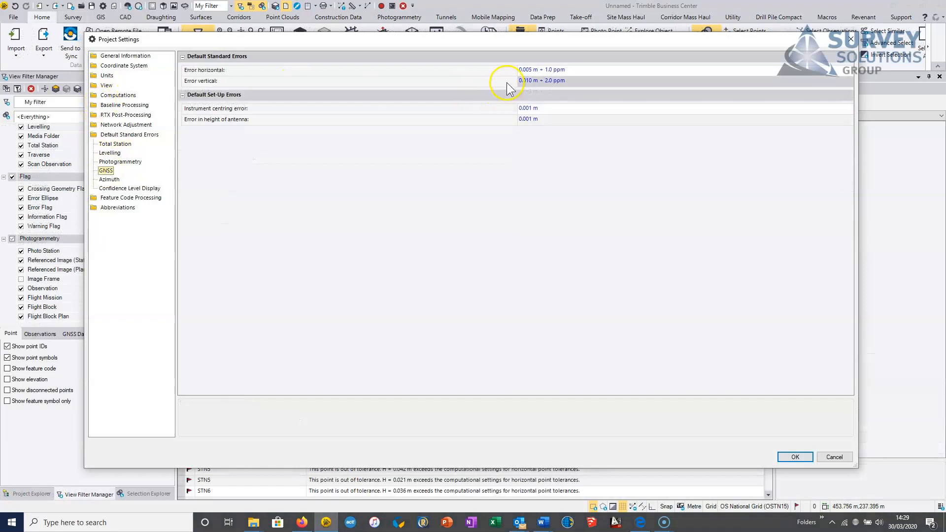
pyautogui.click(526, 120)
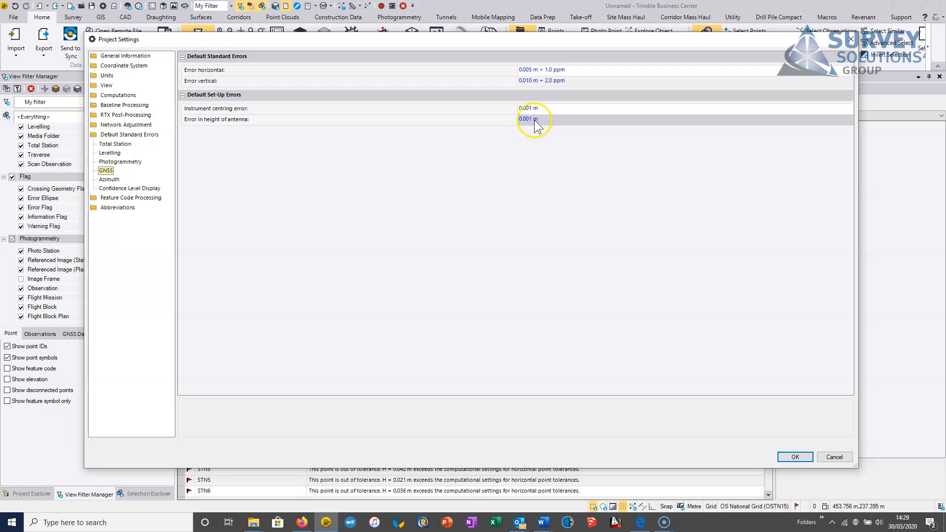
pyautogui.click(532, 111)
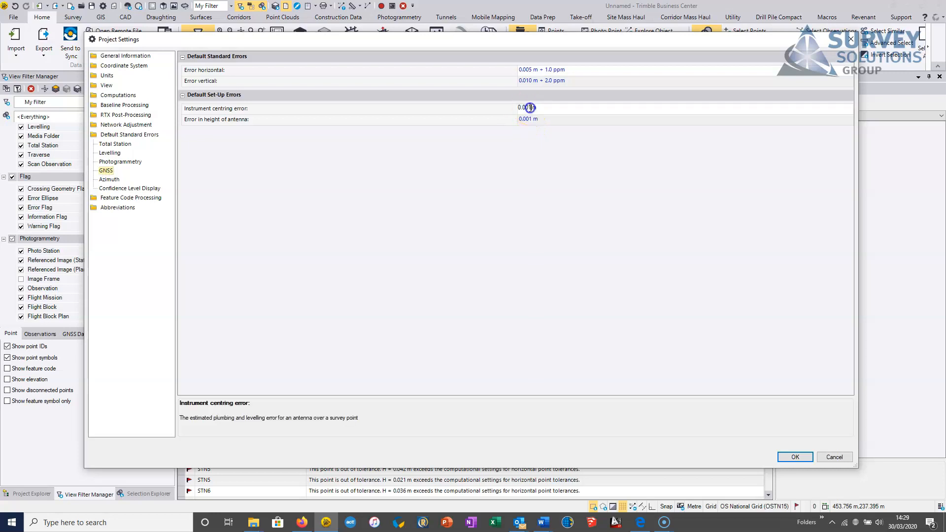
pyautogui.write('5')
# - Set the GNSS default error in height of antenna to 0.005 m and save the project settings
pyautogui.click(532, 121)
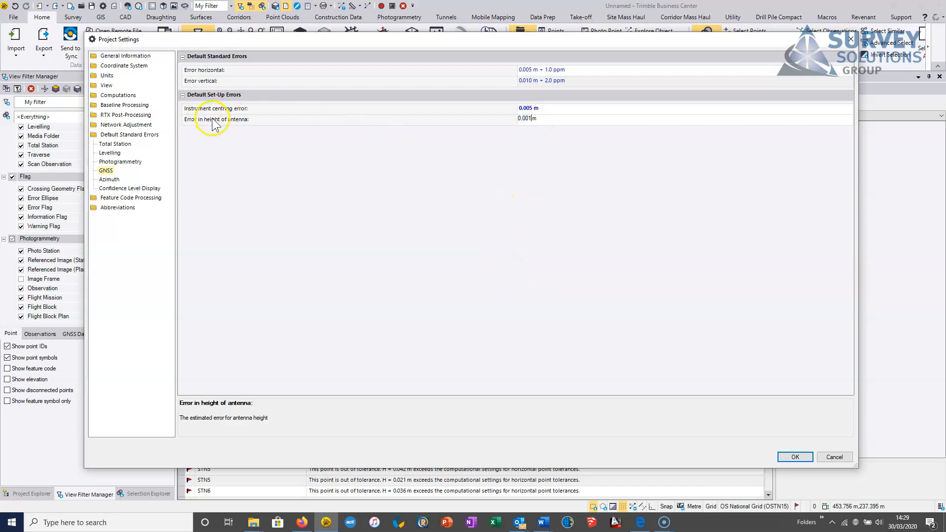
pyautogui.click(532, 119)
pyautogui.press('Delete')
pyautogui.write('5')
pyautogui.click(545, 173)
pyautogui.click(552, 118)
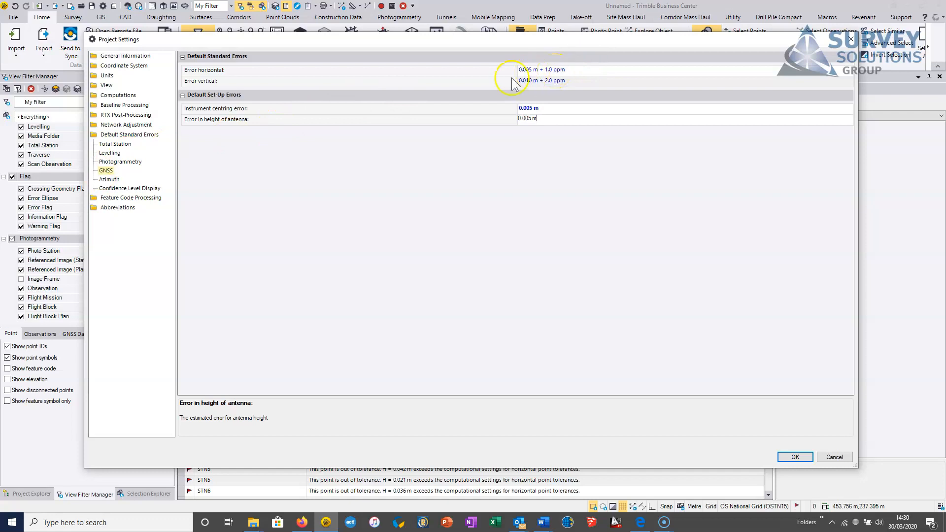
pyautogui.click(135, 137)
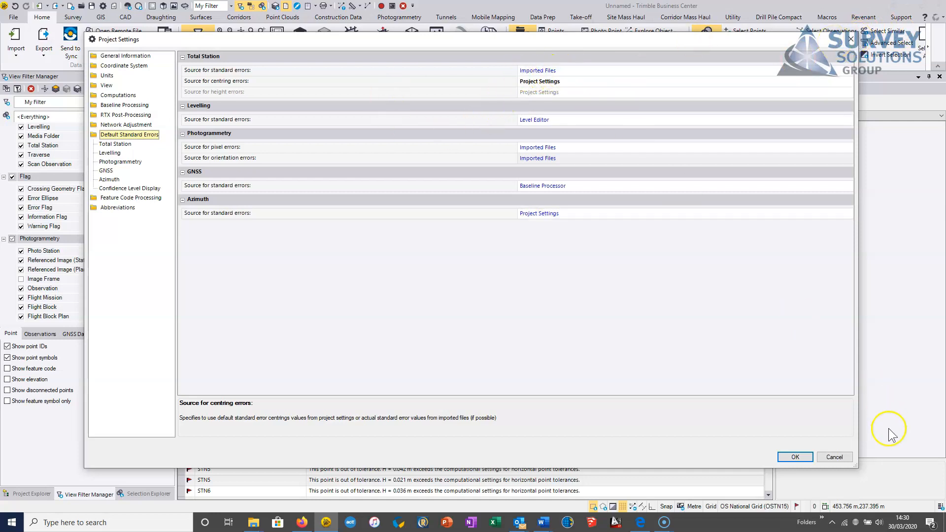
pyautogui.click(795, 457)
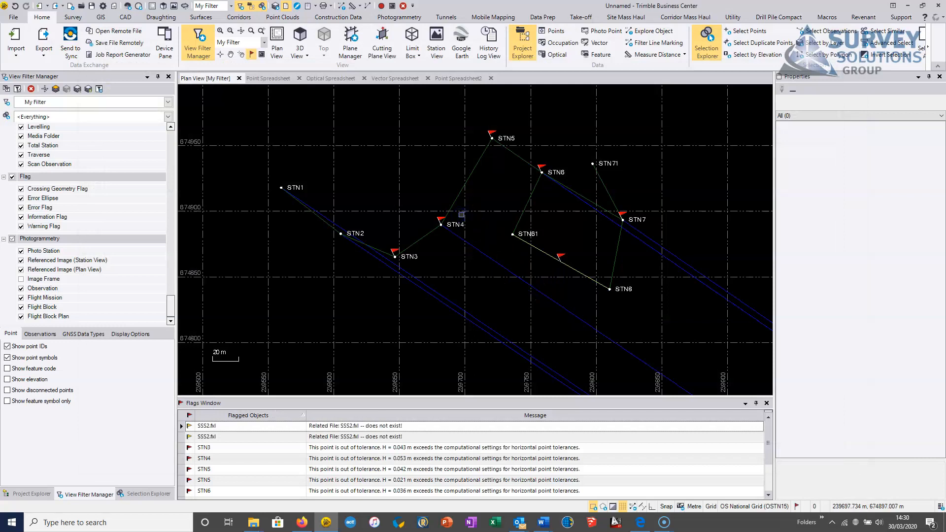
pyautogui.moveTo(452, 299); pyautogui.dragTo(429, 272, button='middle')
pyautogui.scroll(-2, 429, 272)
pyautogui.moveTo(441, 234); pyautogui.dragTo(473, 242, button='middle')
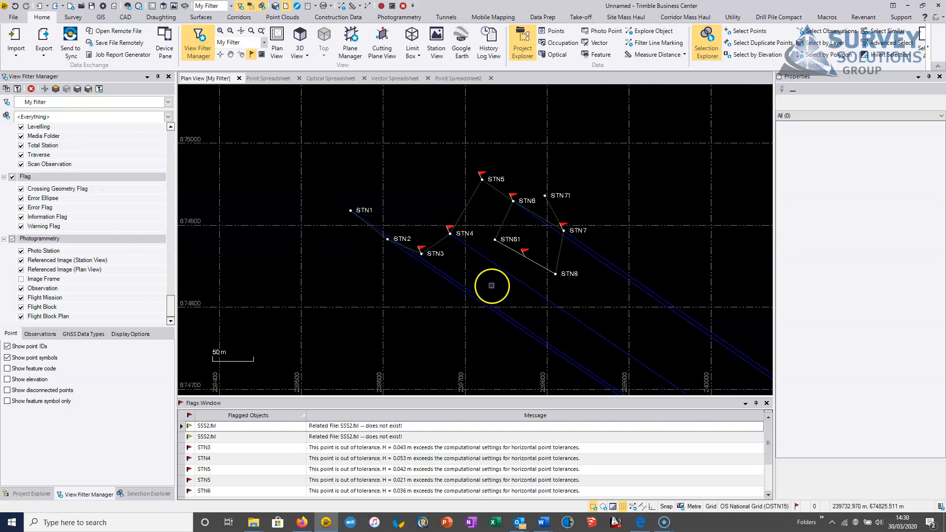
pyautogui.middleClick(492, 286)
pyautogui.middleClick(492, 286)
pyautogui.scroll(5, 642, 320)
pyautogui.scroll(4, 495, 248)
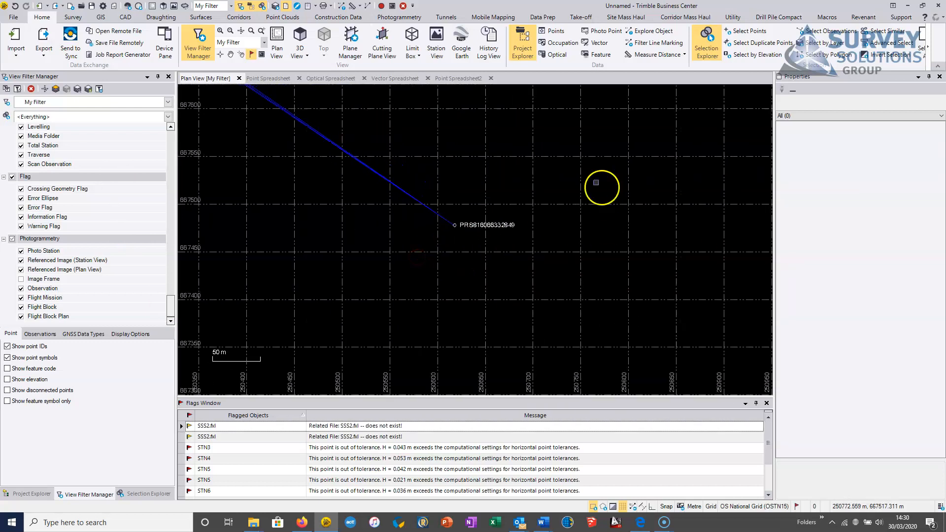
pyautogui.scroll(5, 446, 229)
pyautogui.scroll(8, 447, 229)
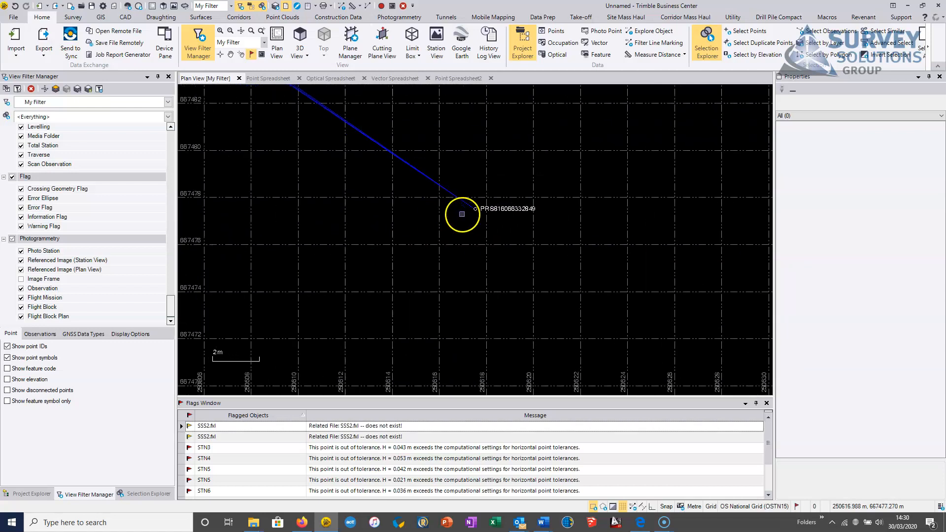
pyautogui.scroll(10, 477, 207)
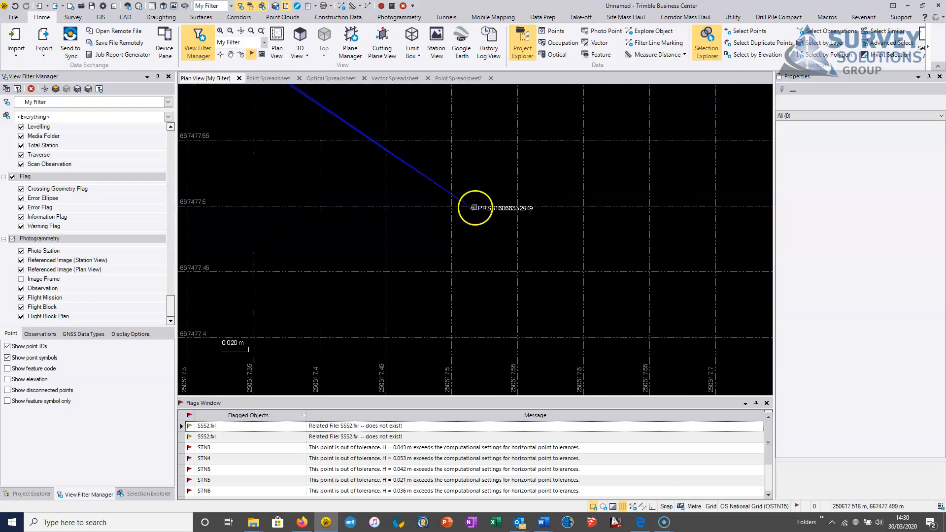
pyautogui.moveTo(307, 266); pyautogui.dragTo(443, 259, button='middle')
pyautogui.scroll(2, 378, 251)
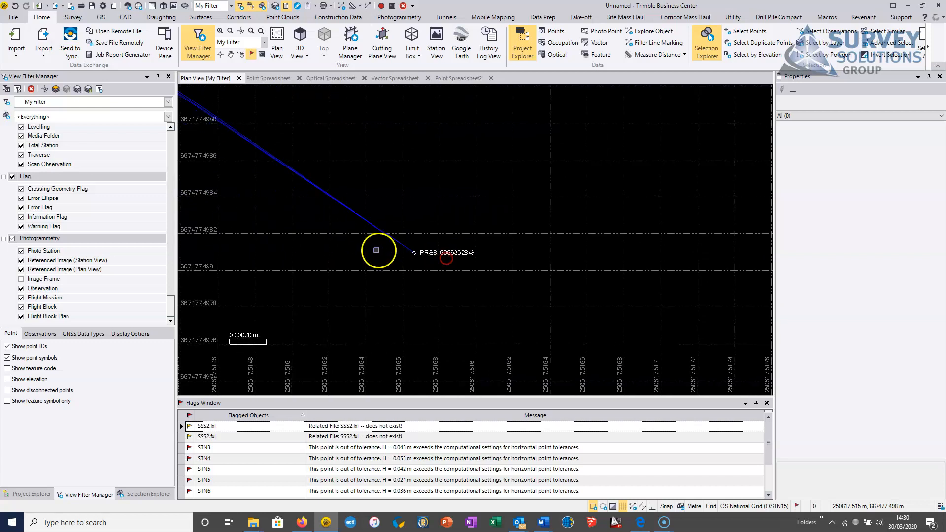
pyautogui.scroll(-2, 436, 255)
pyautogui.moveTo(370, 291); pyautogui.dragTo(545, 221)
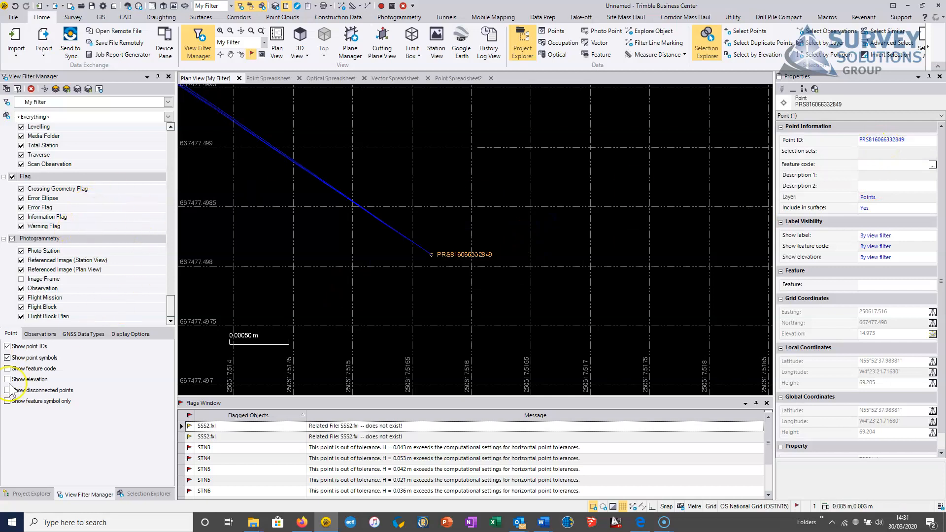
pyautogui.click(30, 494)
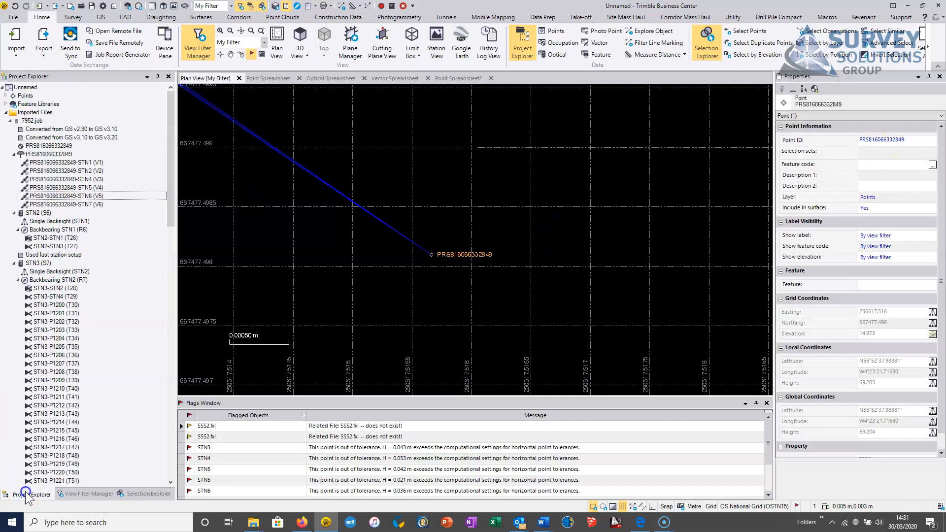
pyautogui.click(6, 97)
pyautogui.moveTo(170, 89); pyautogui.dragTo(168, 436)
pyautogui.click(10, 355)
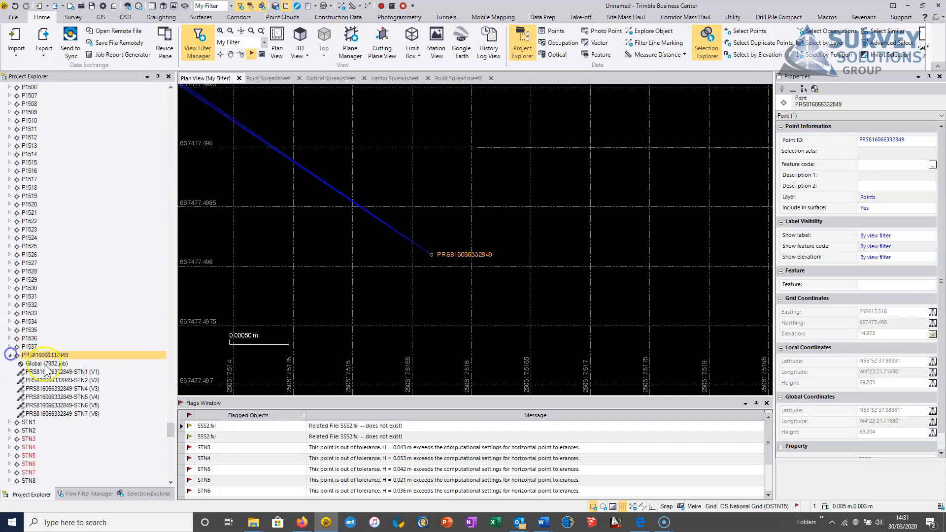
pyautogui.click(46, 364)
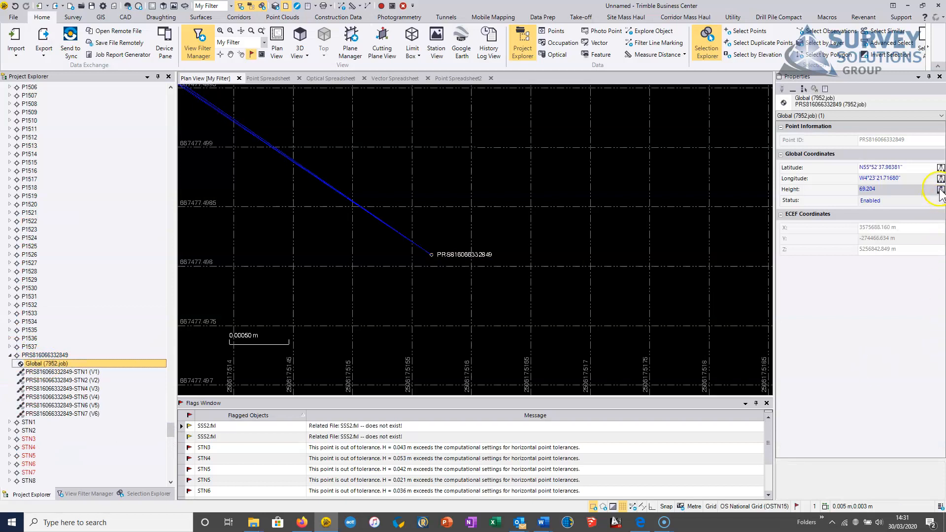
pyautogui.click(939, 168)
pyautogui.click(939, 180)
pyautogui.click(939, 190)
pyautogui.click(936, 203)
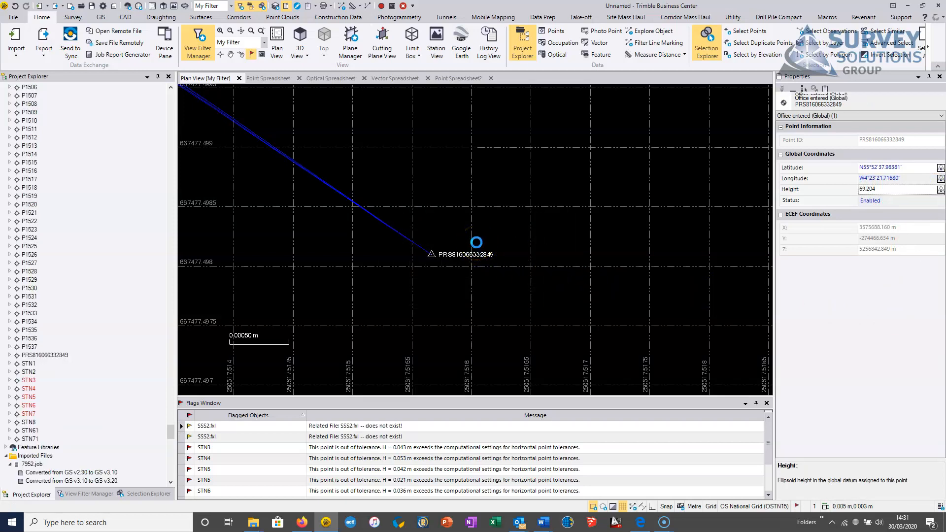
# - Close the base point's properties and open Adjust Network for the station network
pyautogui.middleClick(476, 244)
pyautogui.middleClick(476, 244)
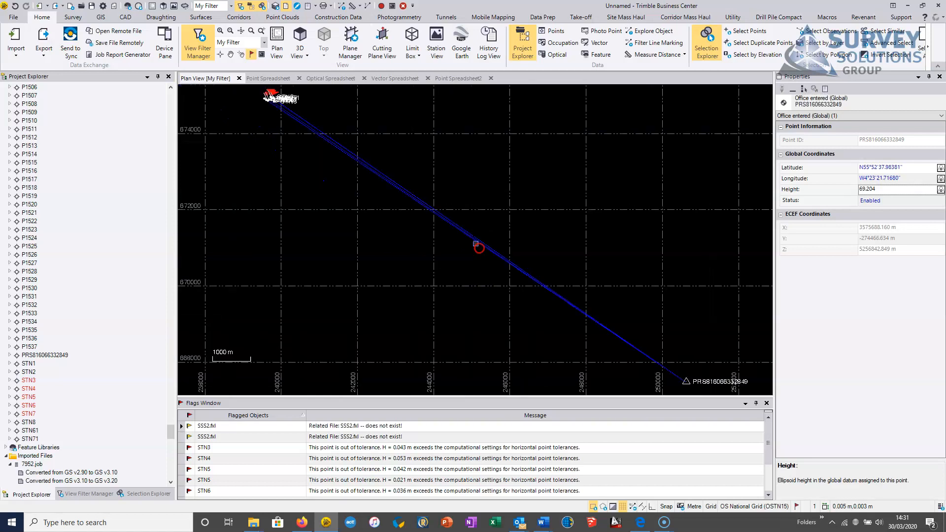
pyautogui.moveTo(561, 282); pyautogui.dragTo(546, 264, button='middle')
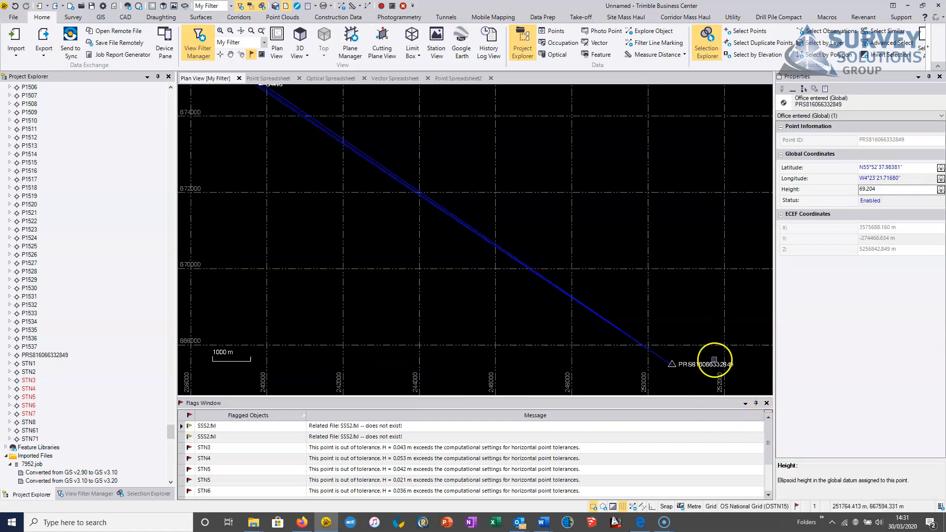
pyautogui.scroll(5, 379, 158)
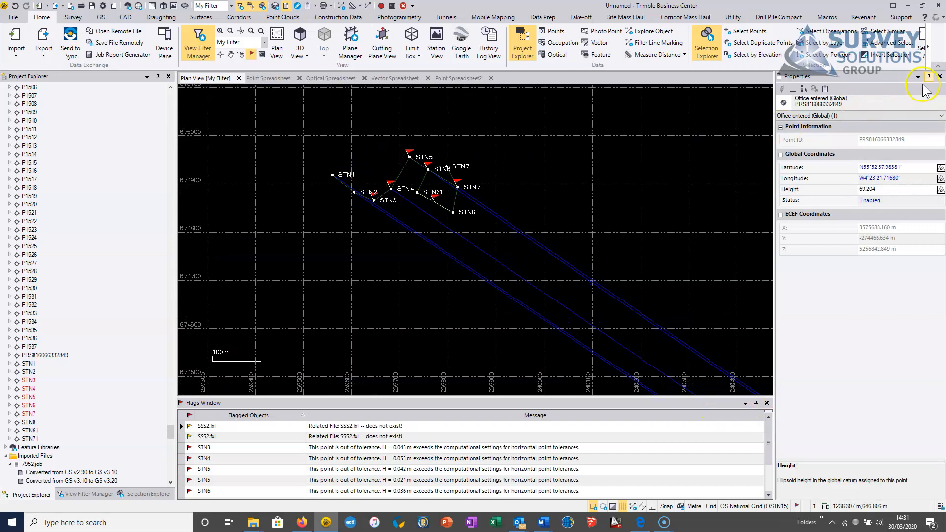
pyautogui.click(940, 76)
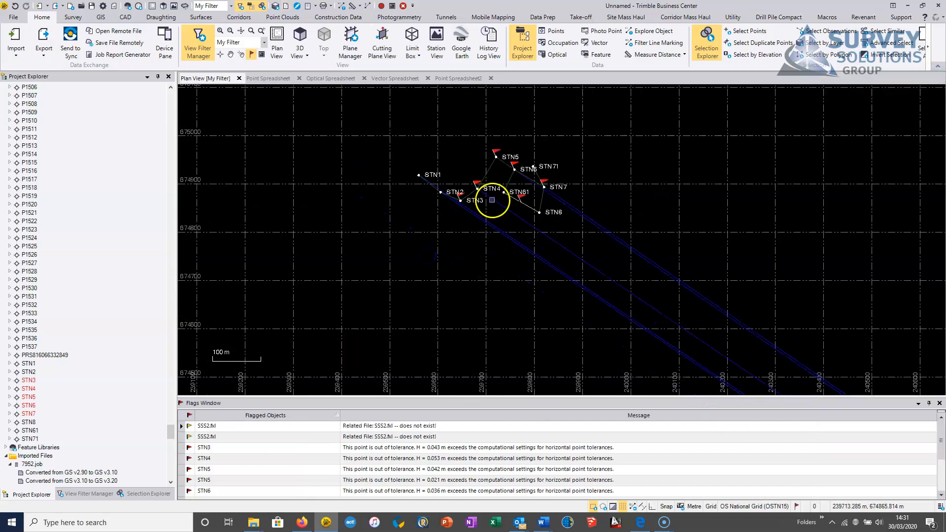
pyautogui.scroll(2, 481, 217)
pyautogui.scroll(1, 473, 230)
pyautogui.moveTo(473, 230); pyautogui.dragTo(520, 285, button='middle')
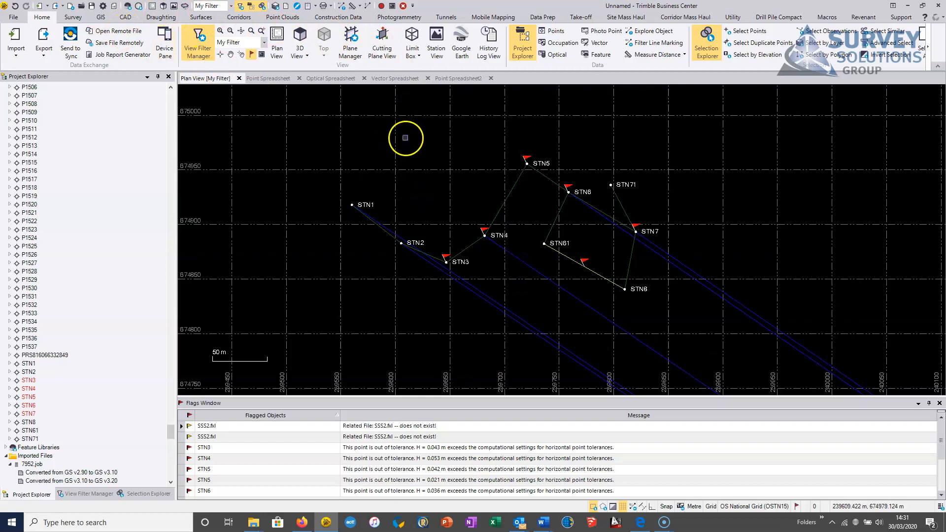
pyautogui.click(72, 17)
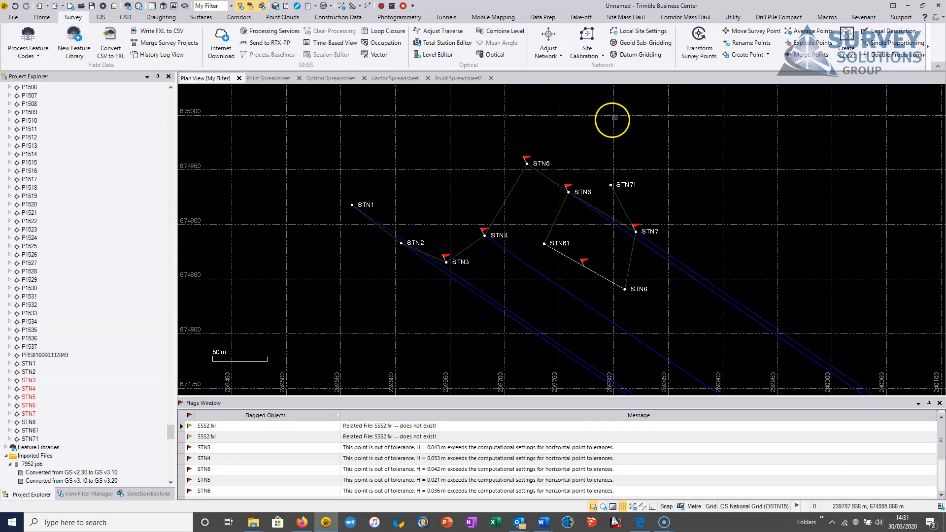
pyautogui.click(549, 37)
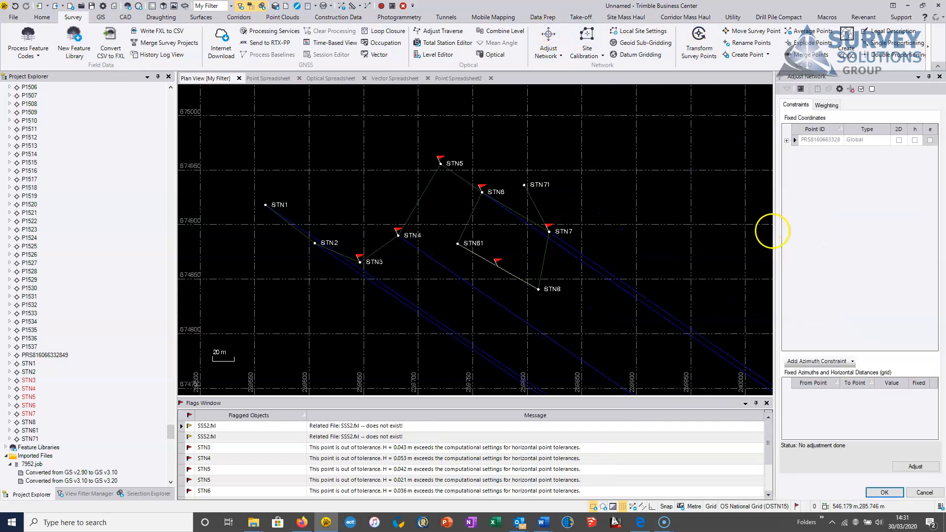
pyautogui.click(899, 140)
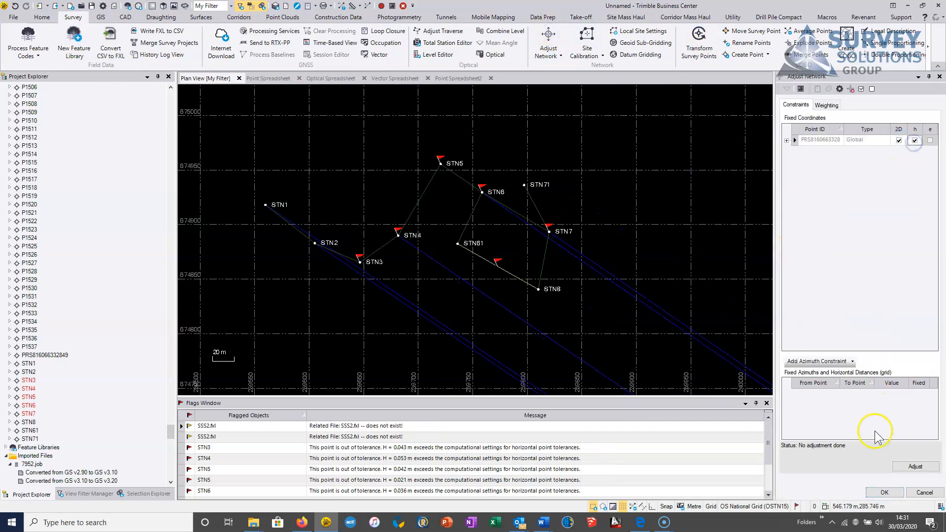
pyautogui.click(907, 466)
pyautogui.click(550, 275)
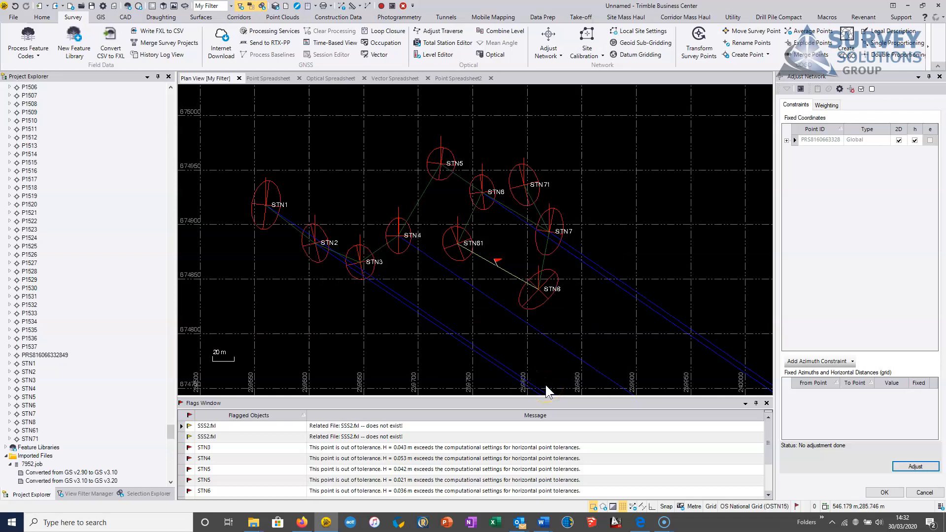
# - Check the adjustment's chi square result and the reference factors for each observation type
pyautogui.click(827, 106)
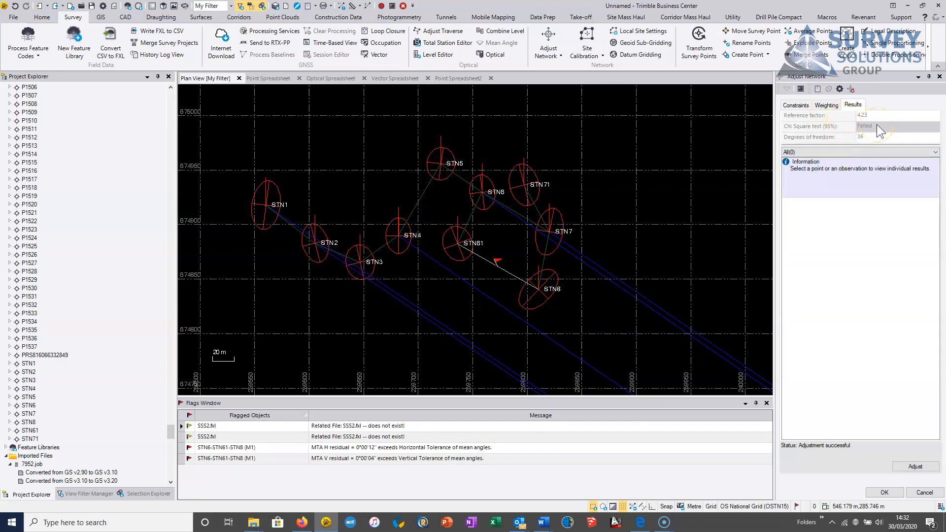
pyautogui.click(855, 105)
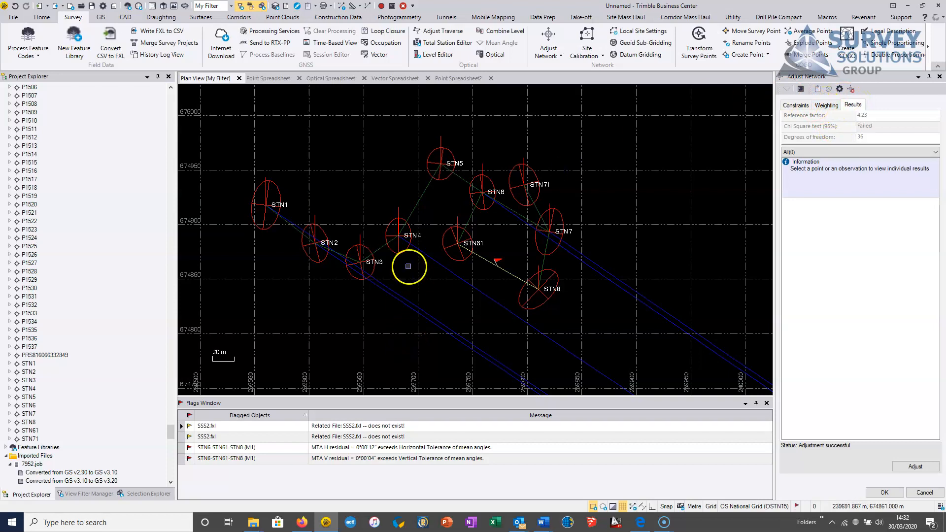
pyautogui.click(827, 105)
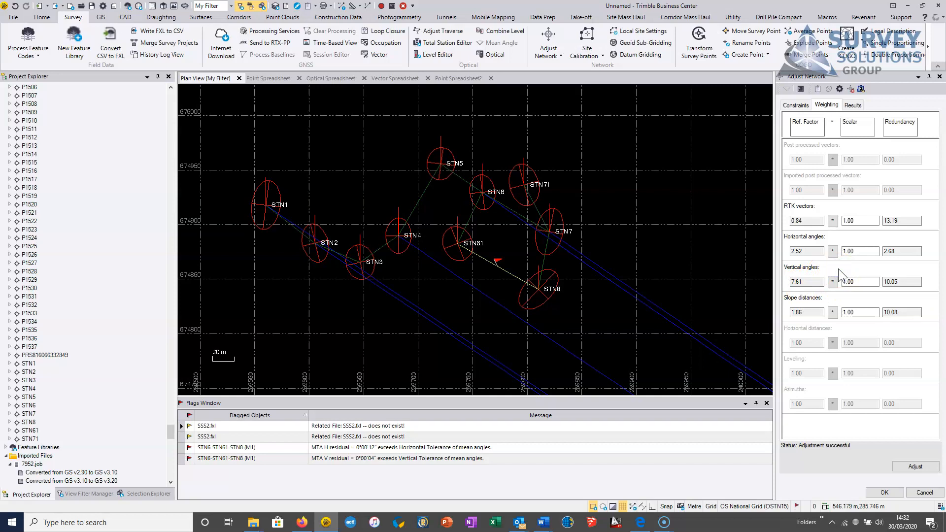
# - Set the total station default errors in height of instrument and height of target to 0.002 m and rerun the adjustment
pyautogui.click(838, 89)
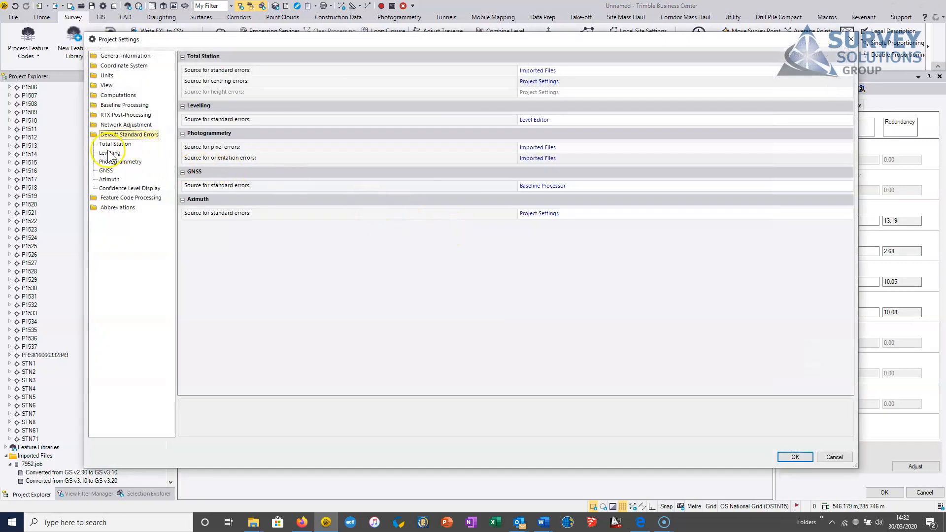
pyautogui.click(109, 154)
pyautogui.click(114, 144)
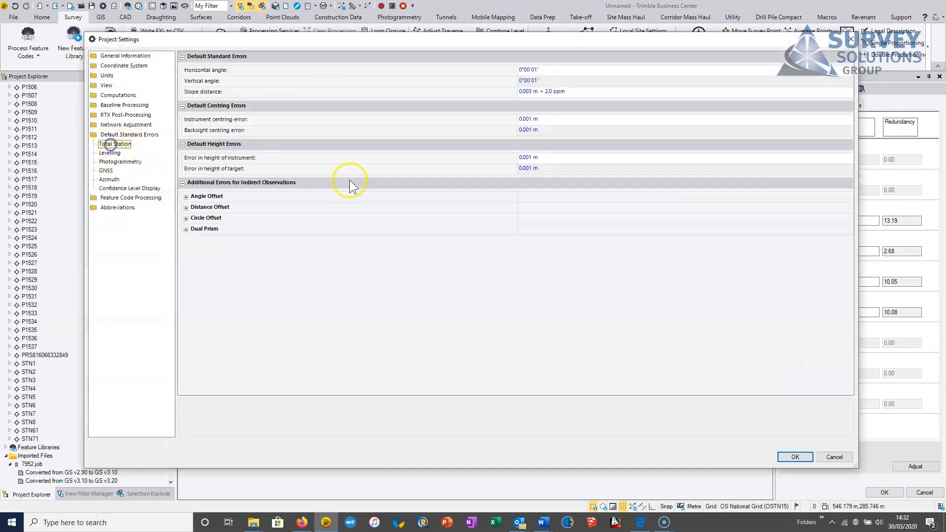
pyautogui.click(532, 157)
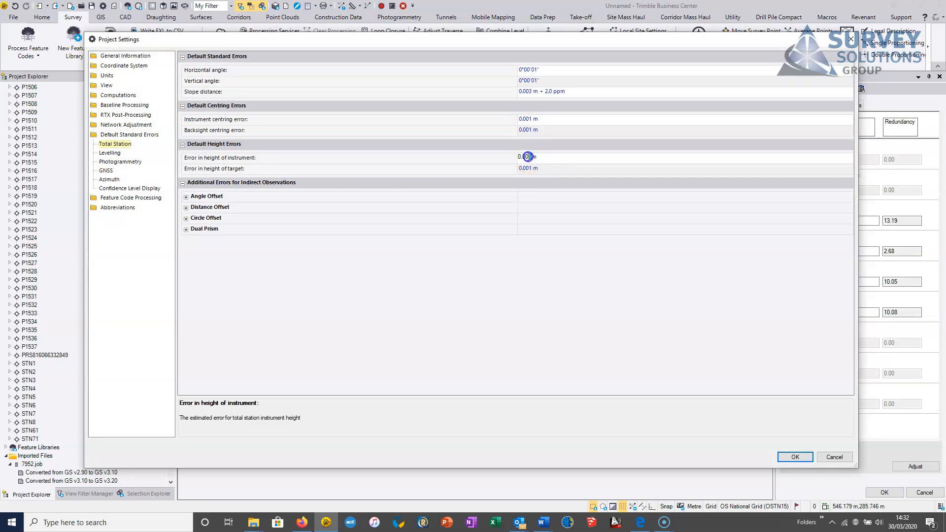
pyautogui.write('2')
pyautogui.click(529, 168)
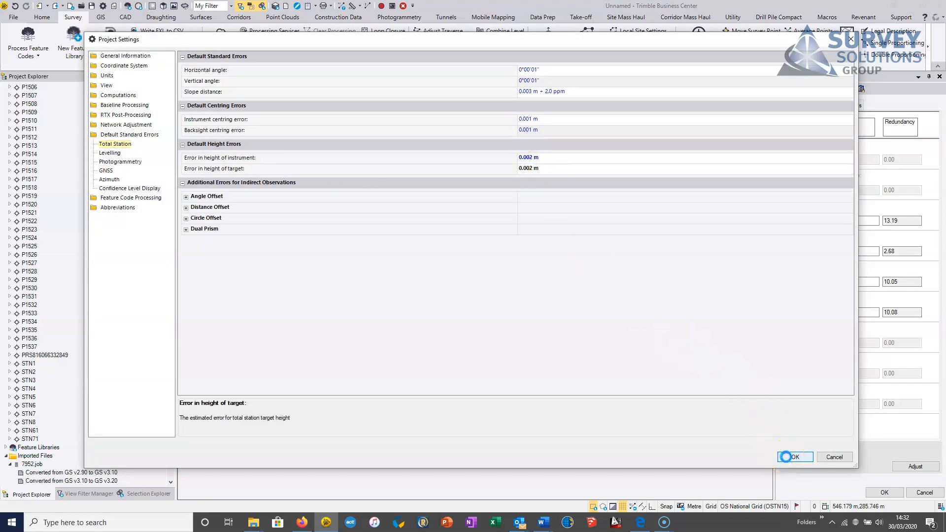
pyautogui.click(794, 458)
pyautogui.click(899, 469)
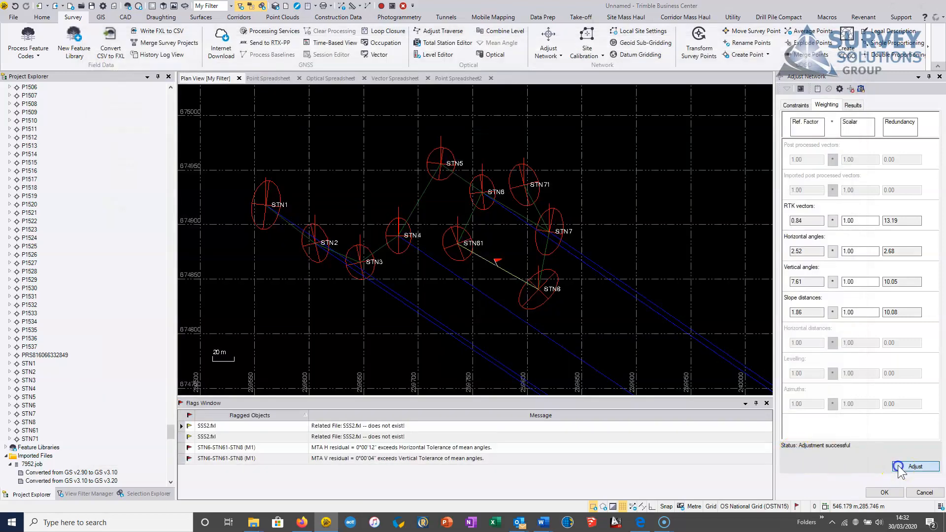
pyautogui.click(559, 276)
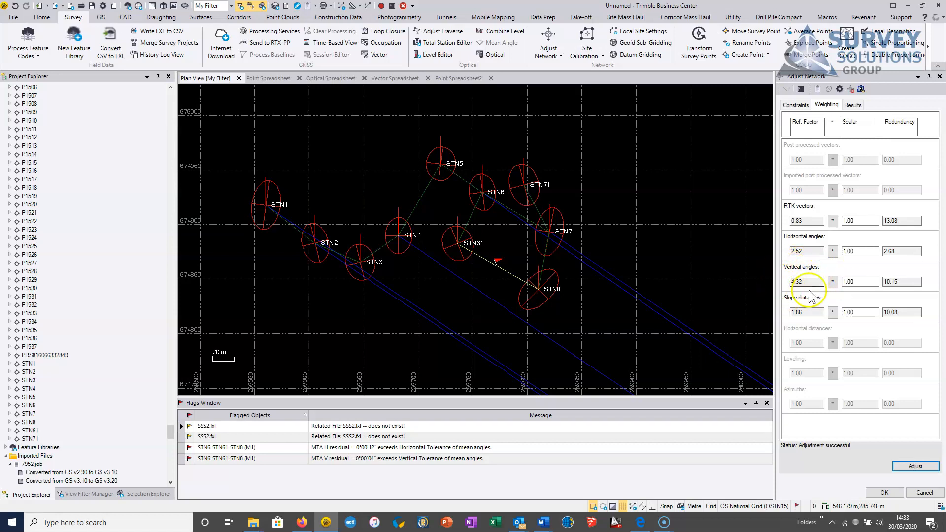
# - Apply the vertical angles reference factor to give a scalar of 4.32, rerun the adjustment and check the results
pyautogui.moveTo(567, 295); pyautogui.dragTo(577, 261, button='middle')
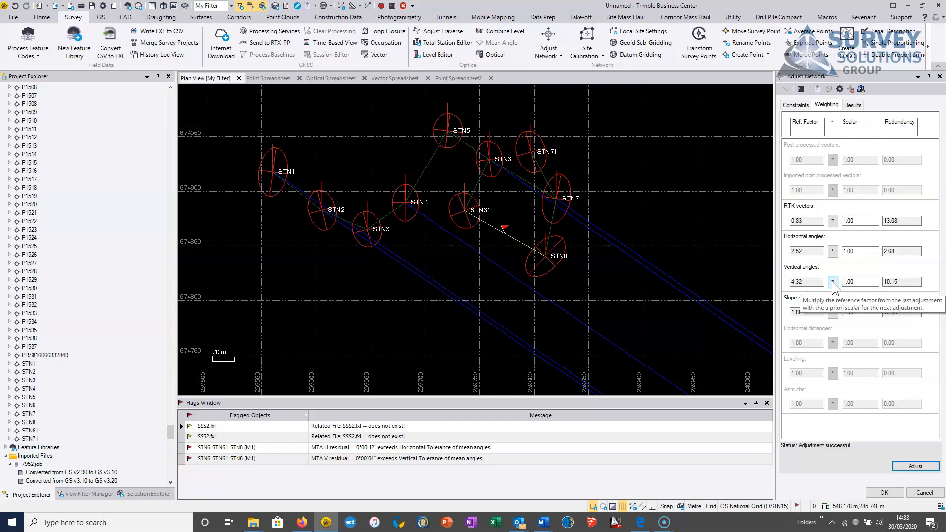
pyautogui.click(805, 281)
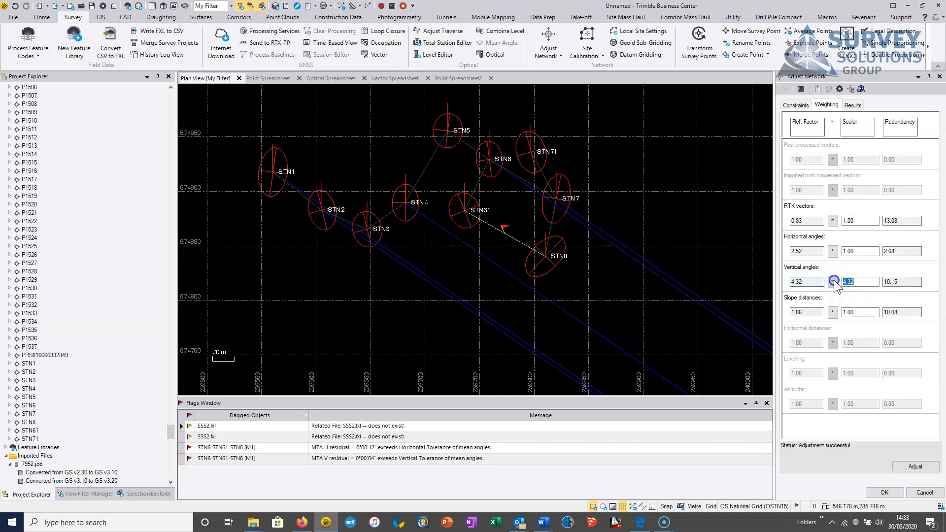
pyautogui.click(913, 468)
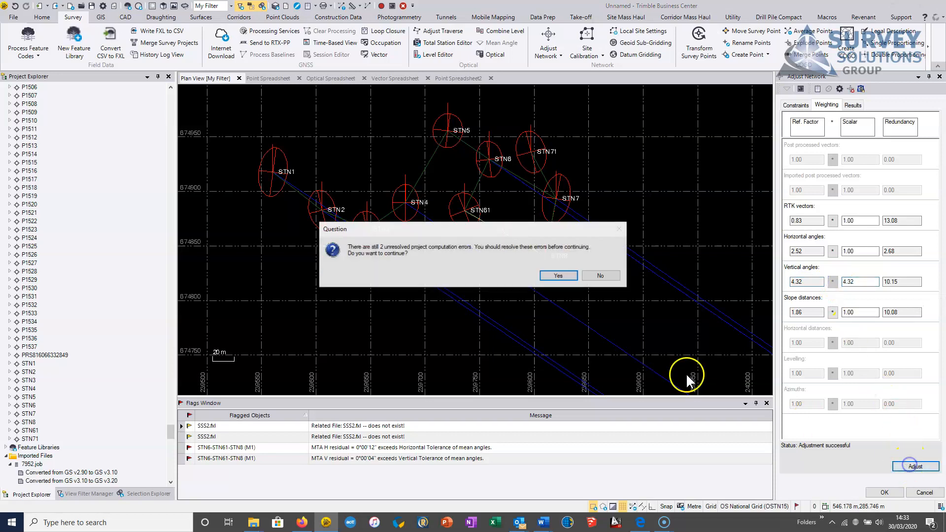
pyautogui.click(567, 277)
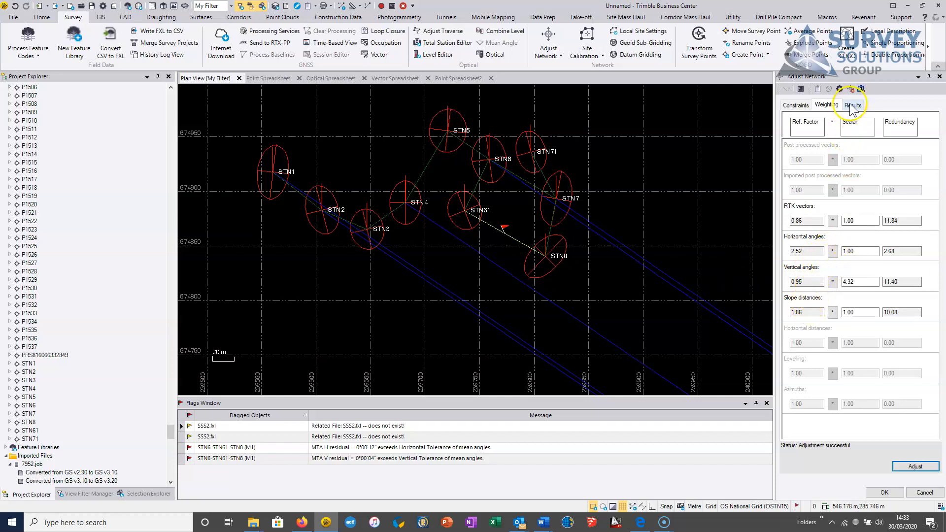
pyautogui.click(853, 105)
pyautogui.click(833, 106)
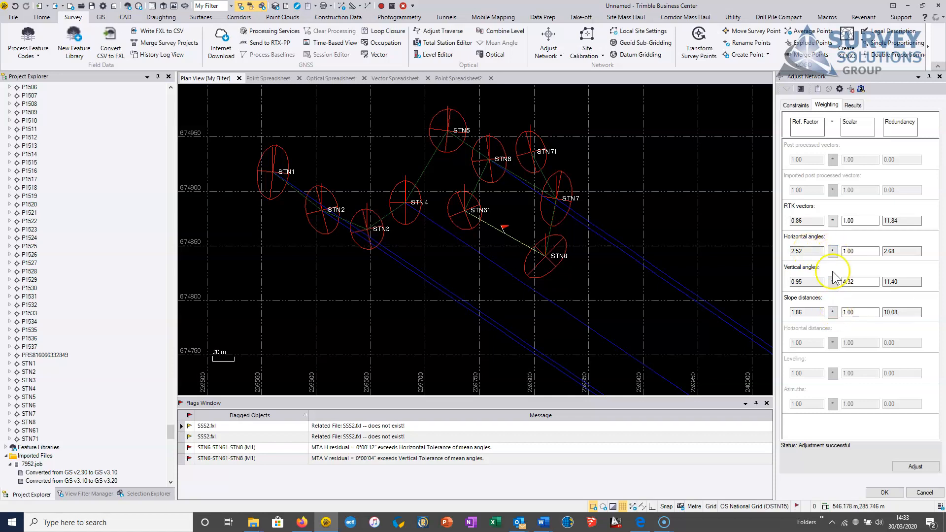
# - Apply the horizontal angles reference factor to give a scalar of 2.52 and rerun the adjustment
pyautogui.click(816, 251)
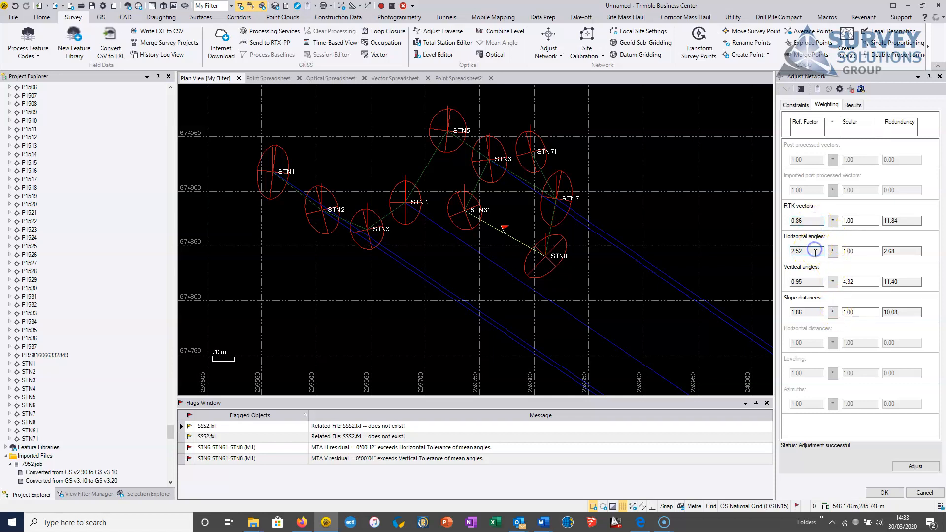
pyautogui.click(813, 252)
pyautogui.click(812, 221)
pyautogui.click(833, 252)
pyautogui.click(916, 467)
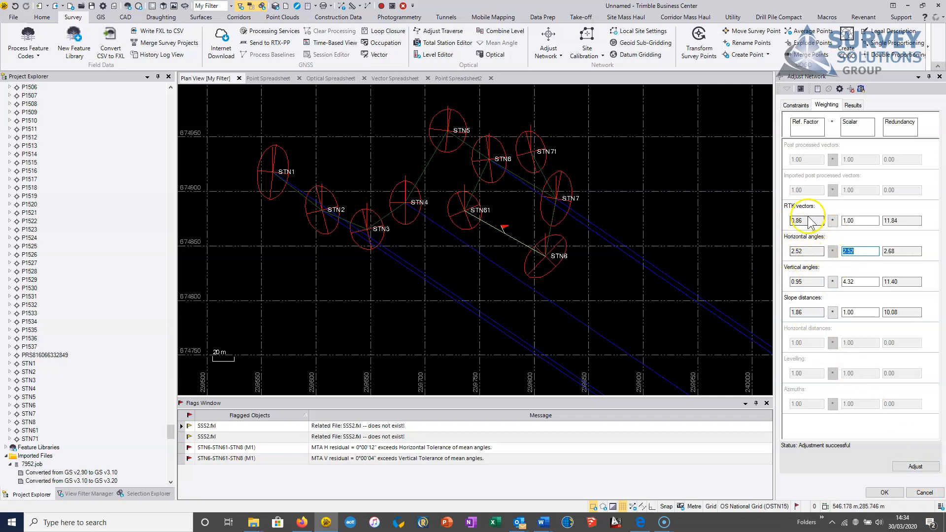
pyautogui.click(907, 474)
pyautogui.click(563, 277)
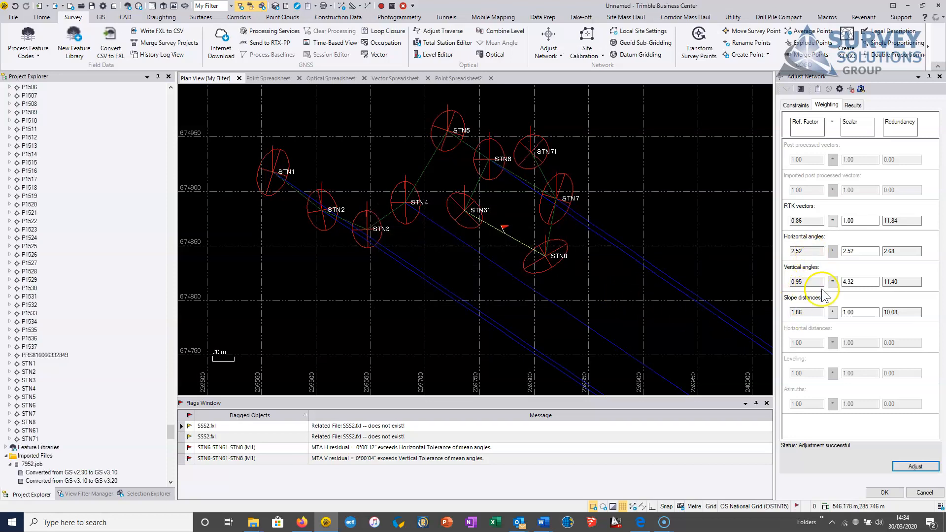
# - Apply the slope distances reference factor to give a scalar of 1.66 and rerun the adjustment
pyautogui.click(832, 312)
pyautogui.click(917, 469)
pyautogui.click(559, 276)
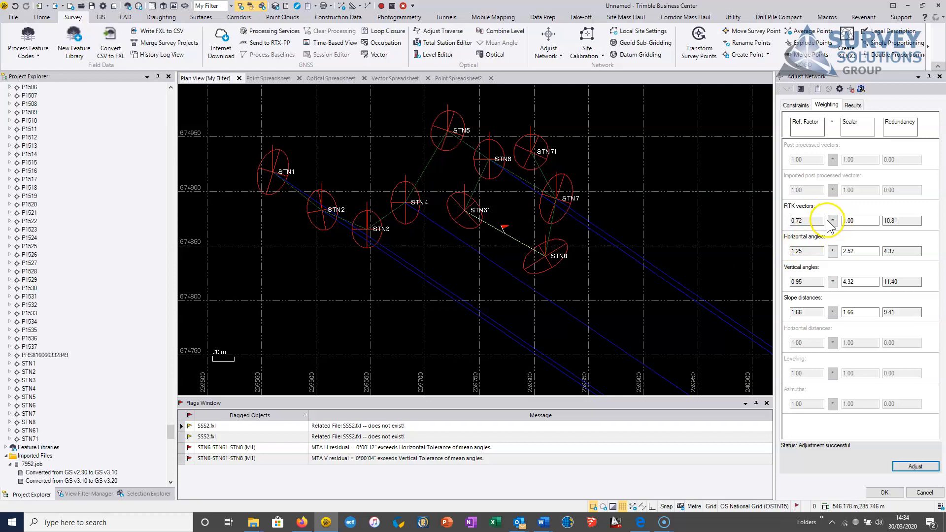
pyautogui.click(832, 313)
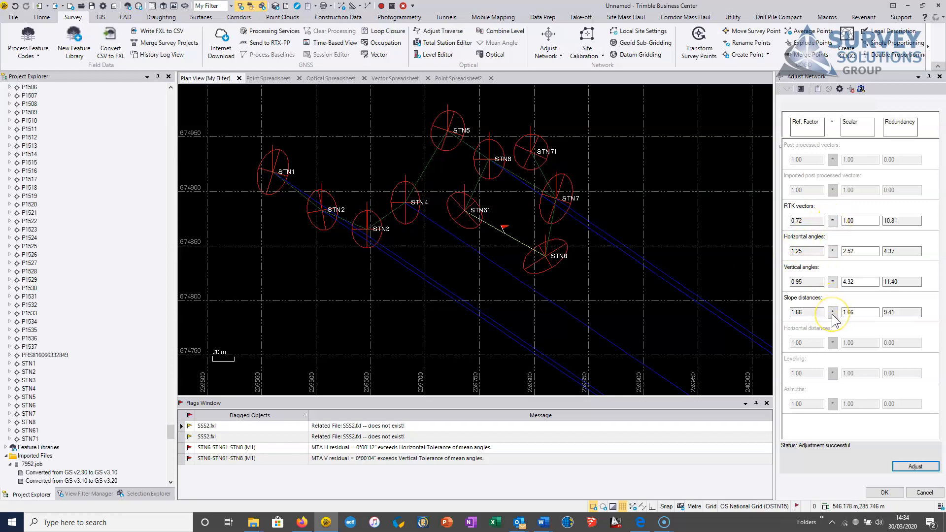
# - Apply the RTK vectors reference factor to give a scalar of 0.71 and rerun the adjustment
pyautogui.click(831, 220)
pyautogui.click(915, 466)
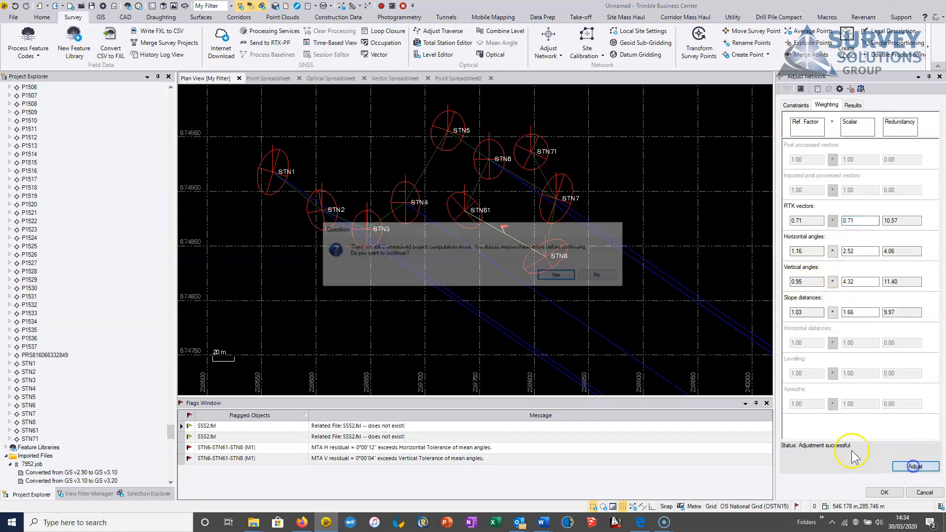
pyautogui.click(563, 277)
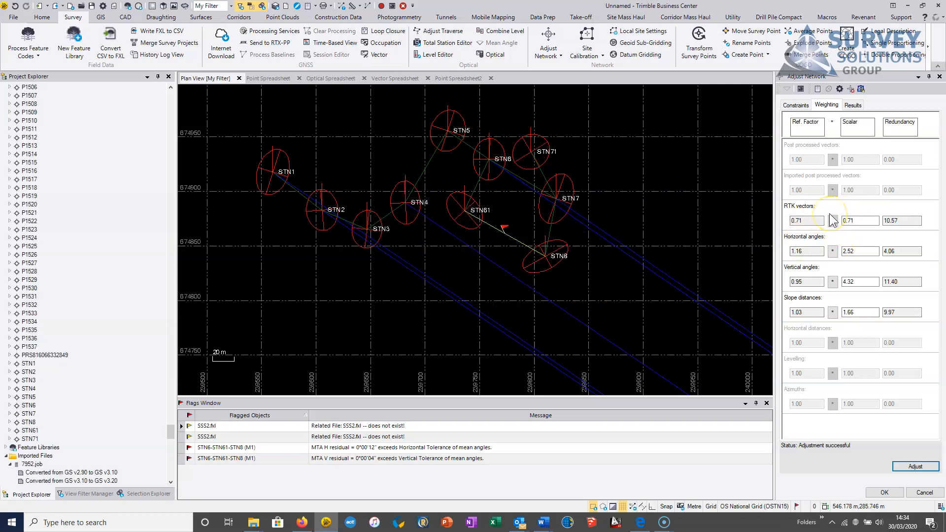
pyautogui.click(805, 222)
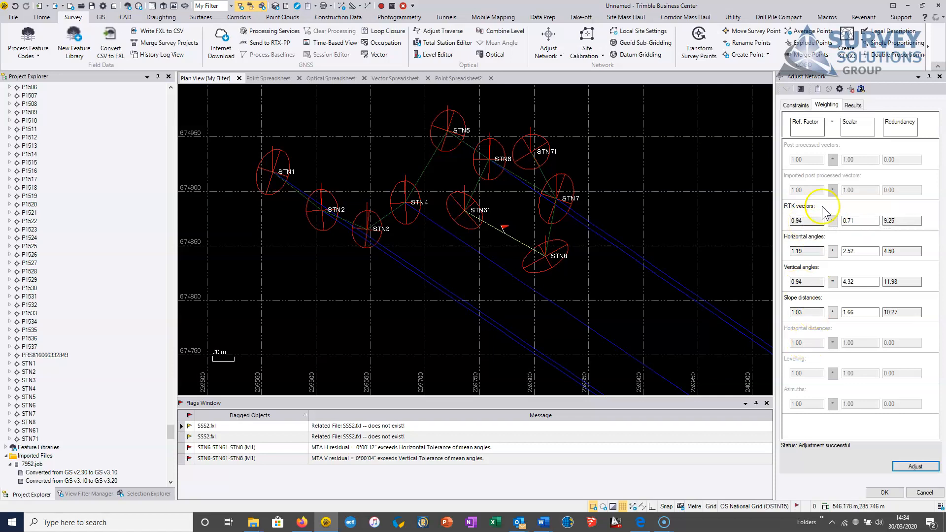
# - Review the overall adjustment results and the easting, northing and elevation errors of STN71, STN7 and STN6
pyautogui.click(854, 106)
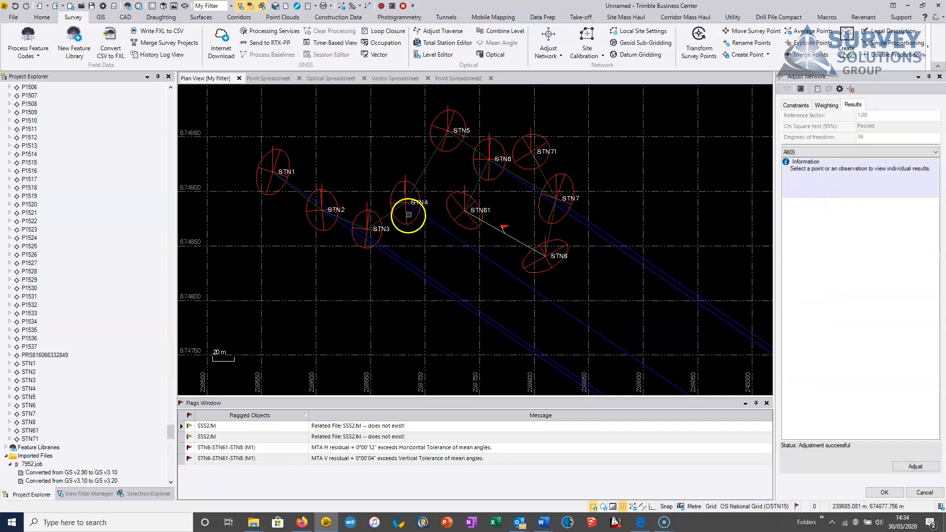
pyautogui.moveTo(409, 215); pyautogui.dragTo(449, 207, button='middle')
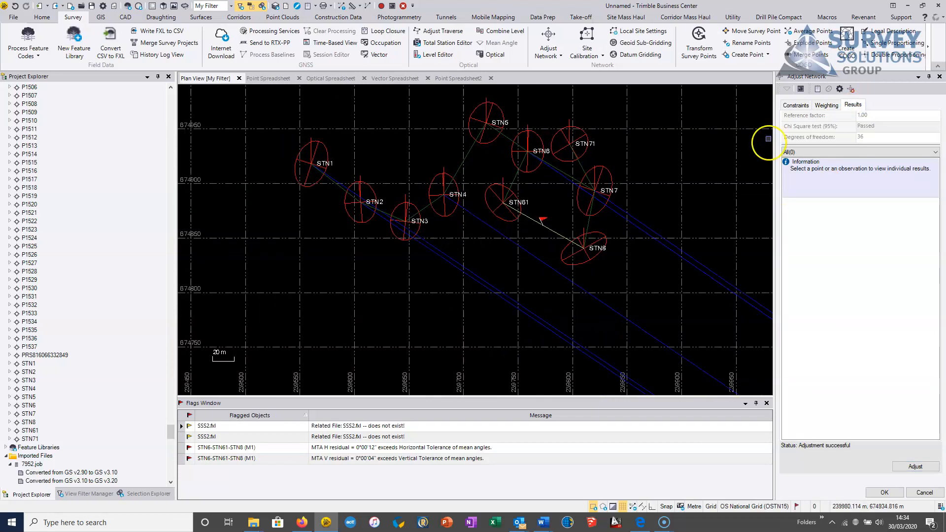
pyautogui.click(595, 143)
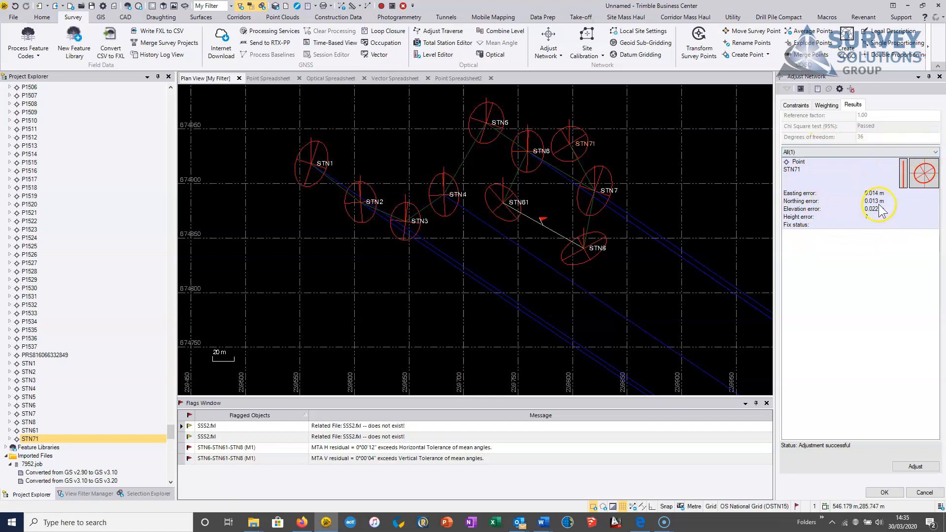
pyautogui.click(611, 192)
pyautogui.click(542, 151)
# - Examine the residuals of the RTK vector to STN4 and of traverse observations including STN5-STN6, STN4-STN5 and STN2-STN3
pyautogui.scroll(3, 520, 162)
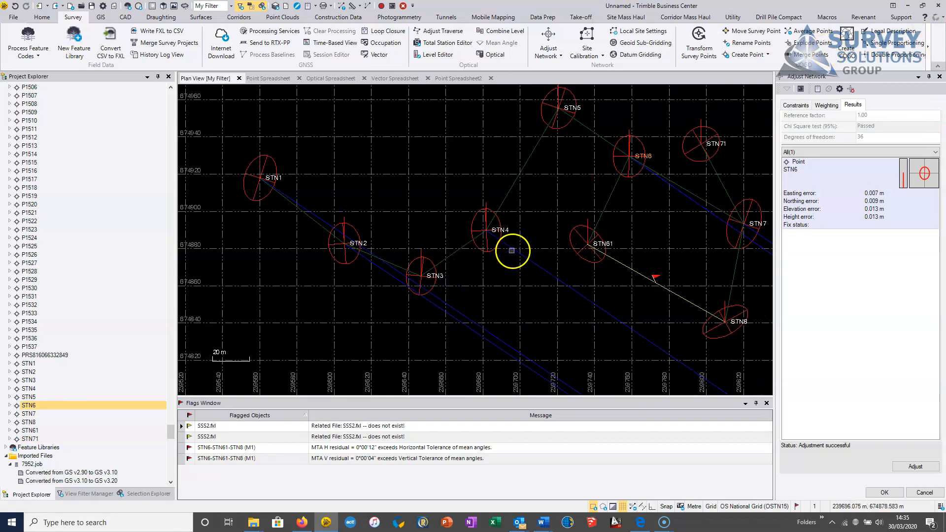
pyautogui.click(513, 249)
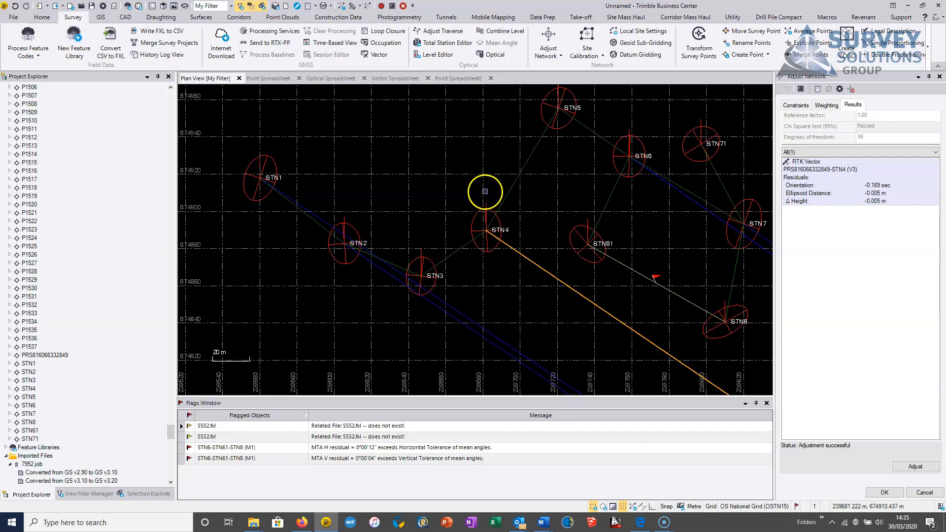
pyautogui.moveTo(556, 190); pyautogui.dragTo(555, 194, button='middle')
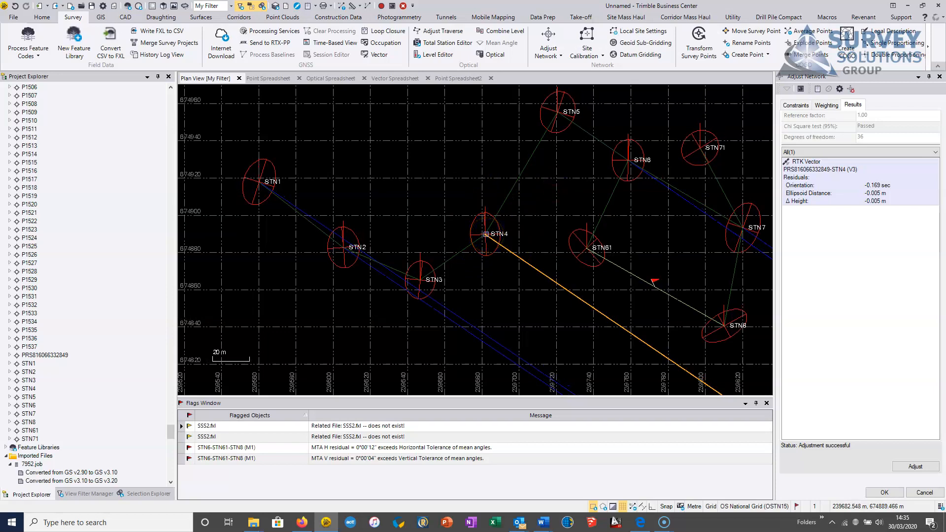
pyautogui.scroll(1, 486, 234)
pyautogui.moveTo(486, 233)
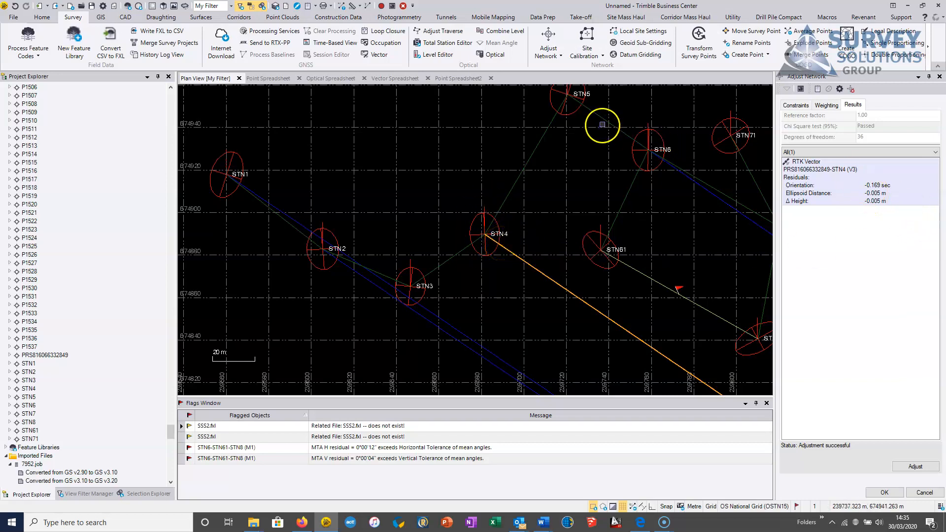
pyautogui.moveTo(604, 124)
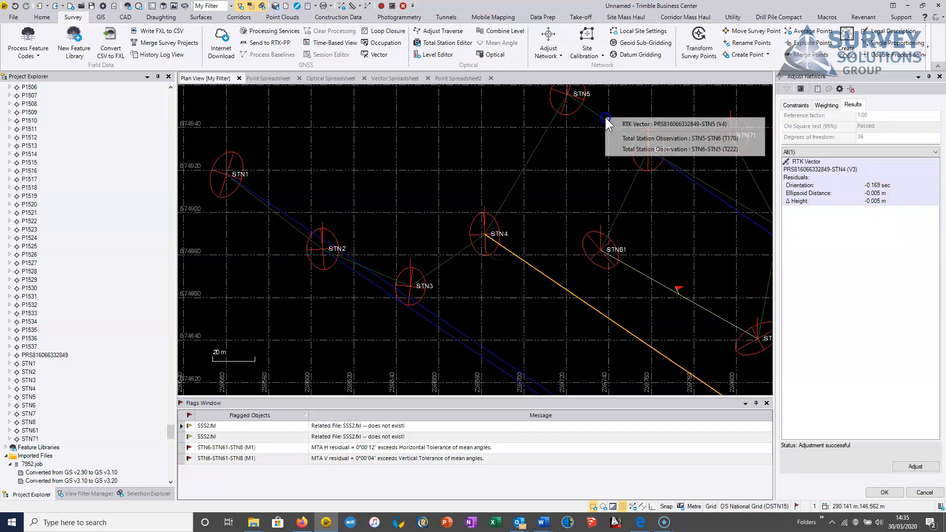
pyautogui.click(635, 138)
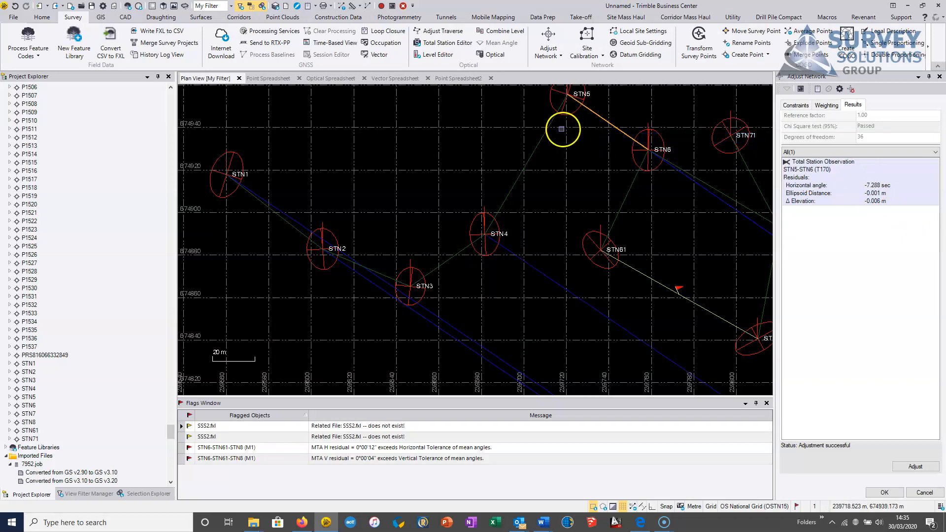
pyautogui.click(563, 132)
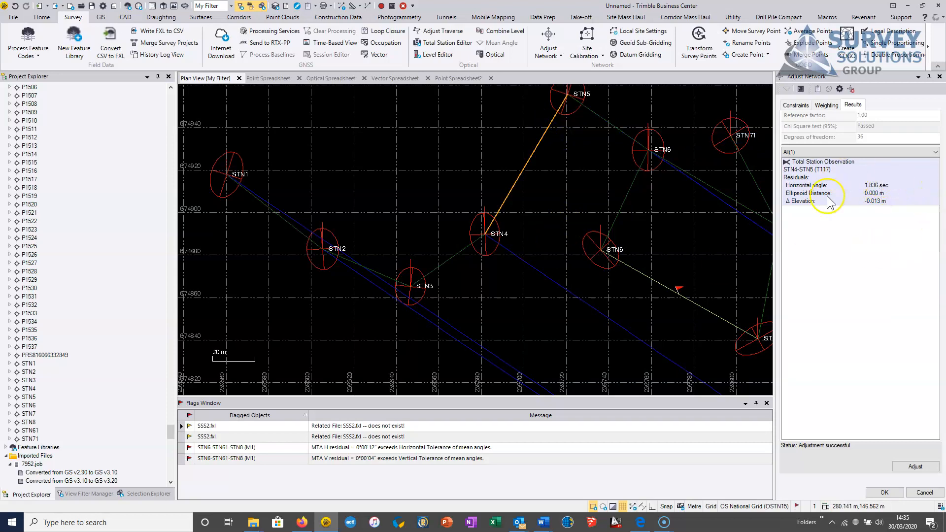
pyautogui.moveTo(448, 265)
pyautogui.click(493, 267)
pyautogui.click(395, 283)
pyautogui.scroll(-3, 499, 344)
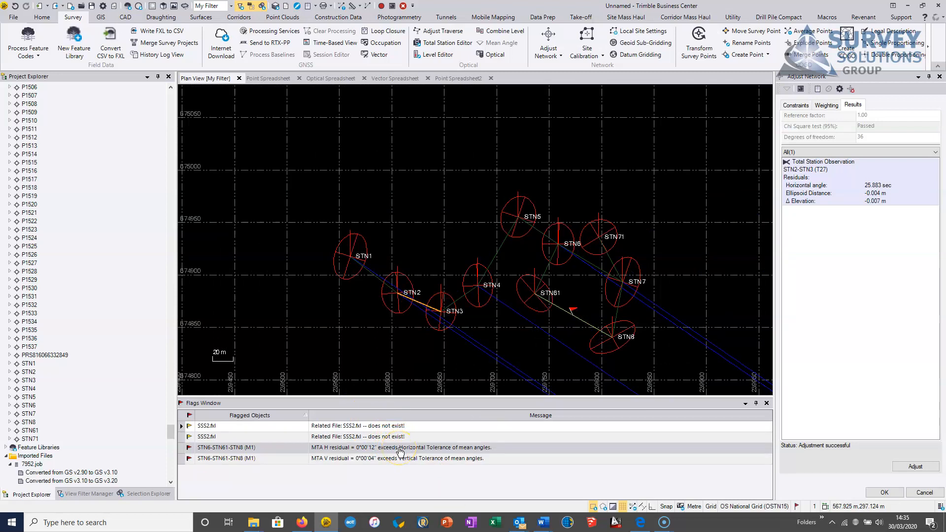
# - Examine the flagged vertical residual of the STN6-STN61-STN8 mean angle and the station error ellipses in the plan, clearing the selected observation
pyautogui.click(375, 458)
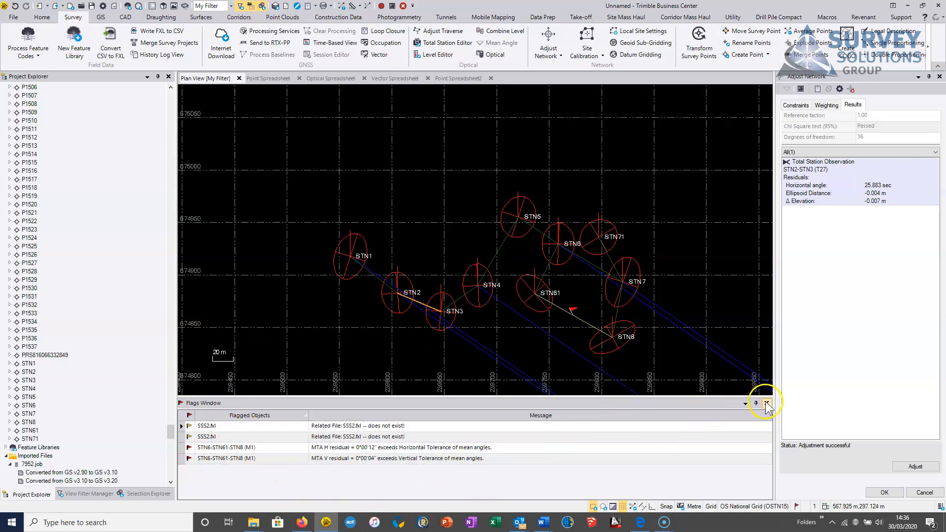
pyautogui.scroll(2, 422, 296)
pyautogui.scroll(2, 528, 220)
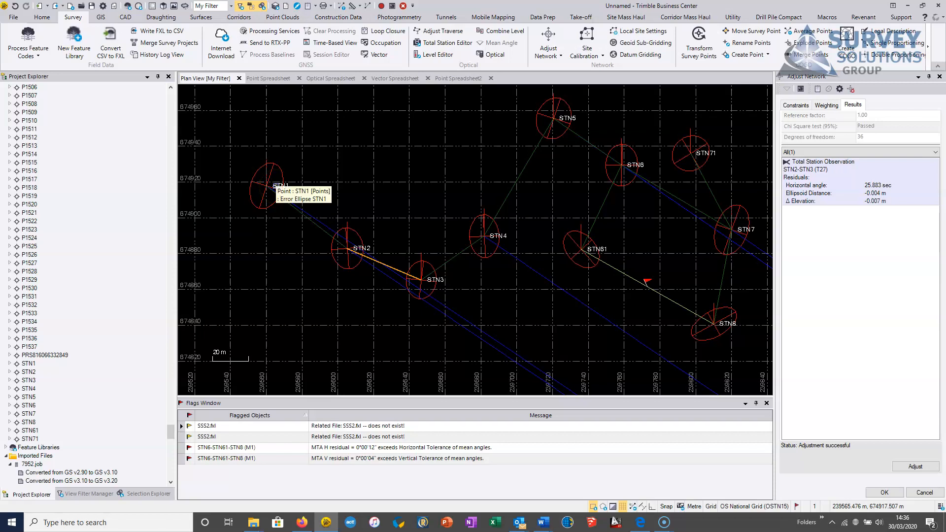
pyautogui.moveTo(343, 266); pyautogui.dragTo(351, 277, button='middle')
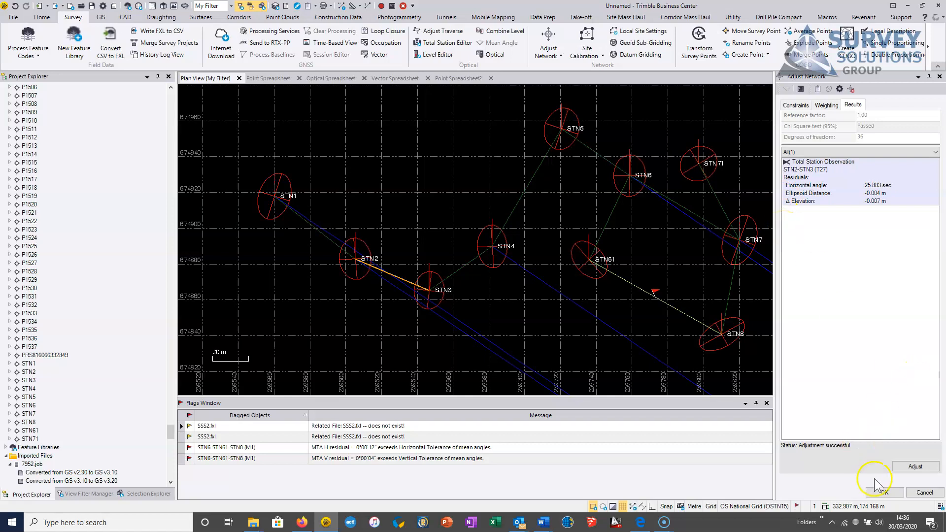
pyautogui.moveTo(558, 215); pyautogui.dragTo(500, 164, button='middle')
pyautogui.scroll(-3, 506, 222)
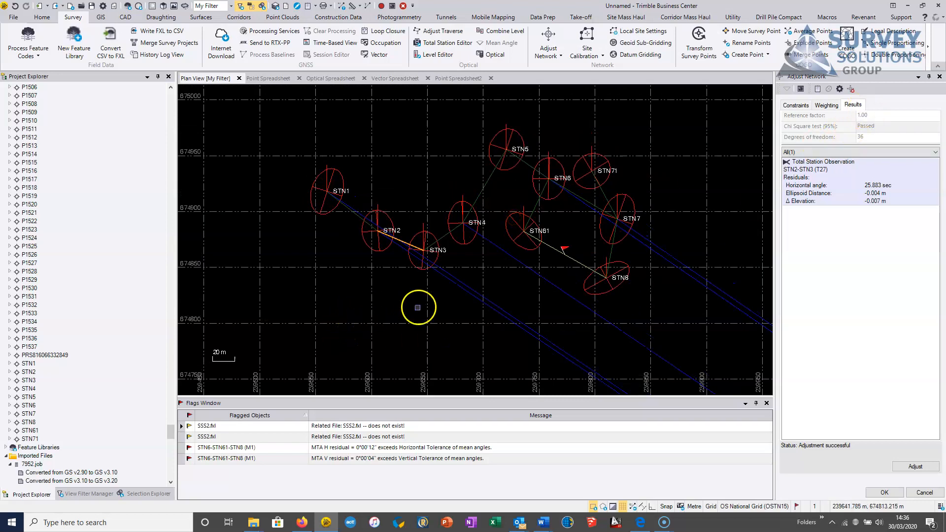
pyautogui.moveTo(416, 309); pyautogui.dragTo(382, 328, button='middle')
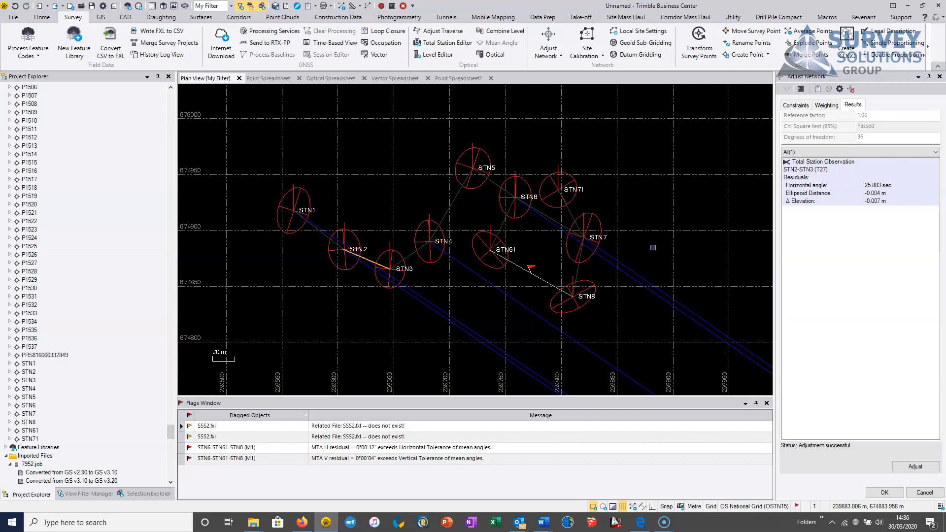
pyautogui.click(481, 210)
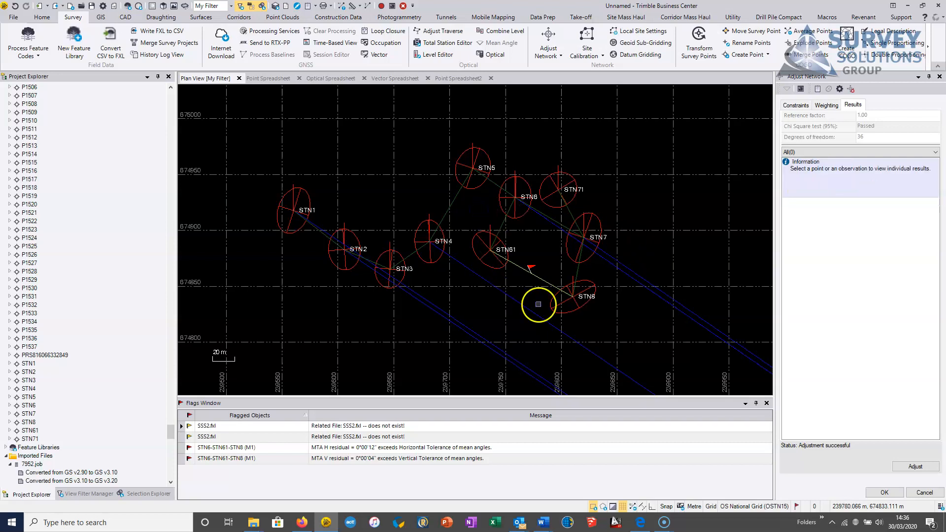
# - Generate the Network Adjustment Report and review its statistics, adjusted grid coordinates, GNSS observations and reduced total station observations
pyautogui.click(818, 91)
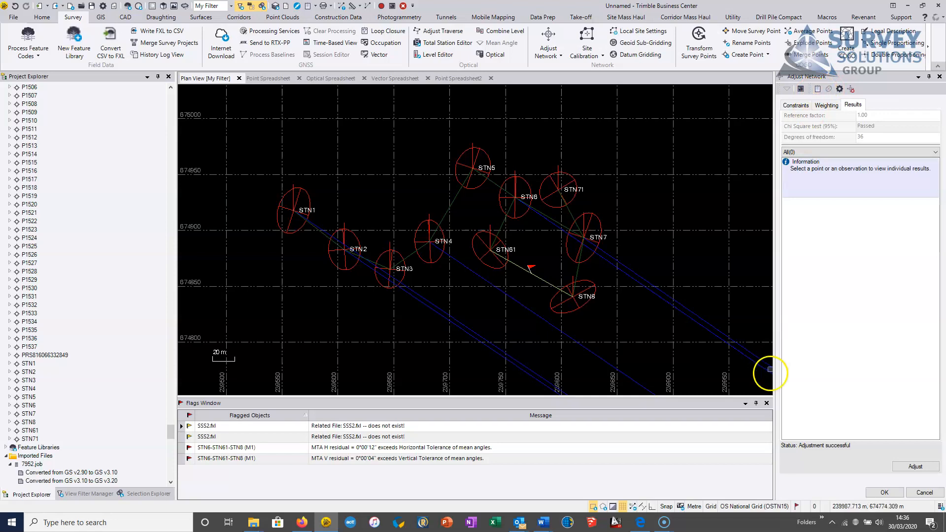
pyautogui.scroll(-6, 507, 355)
pyautogui.scroll(-12, 508, 352)
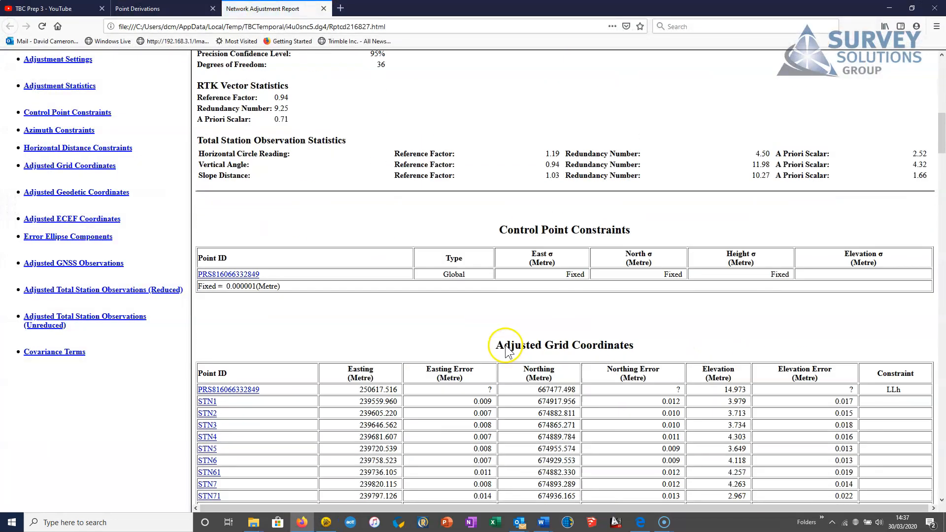
pyautogui.scroll(-15, 505, 347)
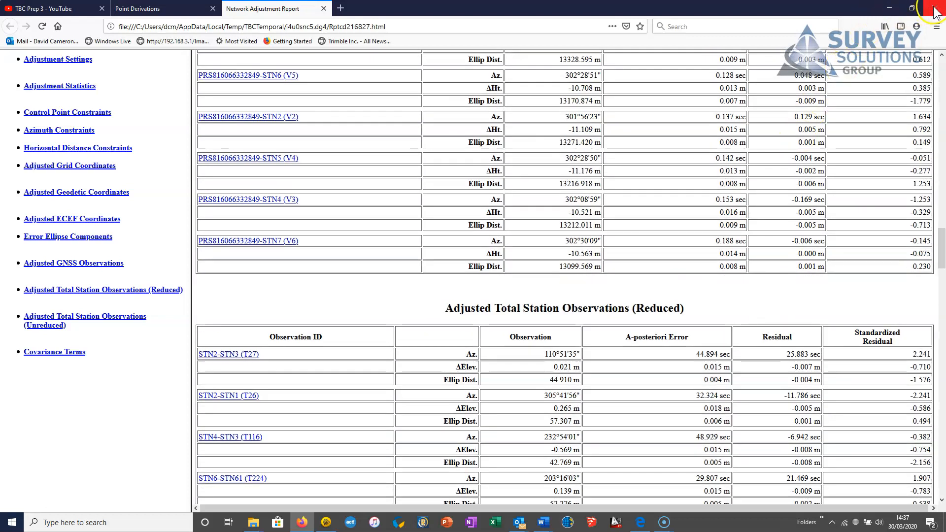
pyautogui.click(893, 8)
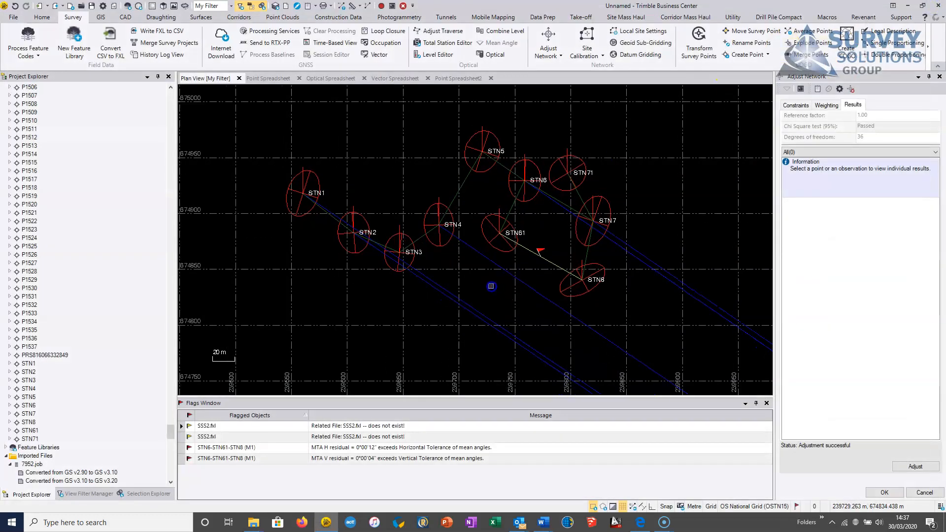
# - Close the list of flagged objects and accept the network adjustment of the traverse stations
pyautogui.click(766, 403)
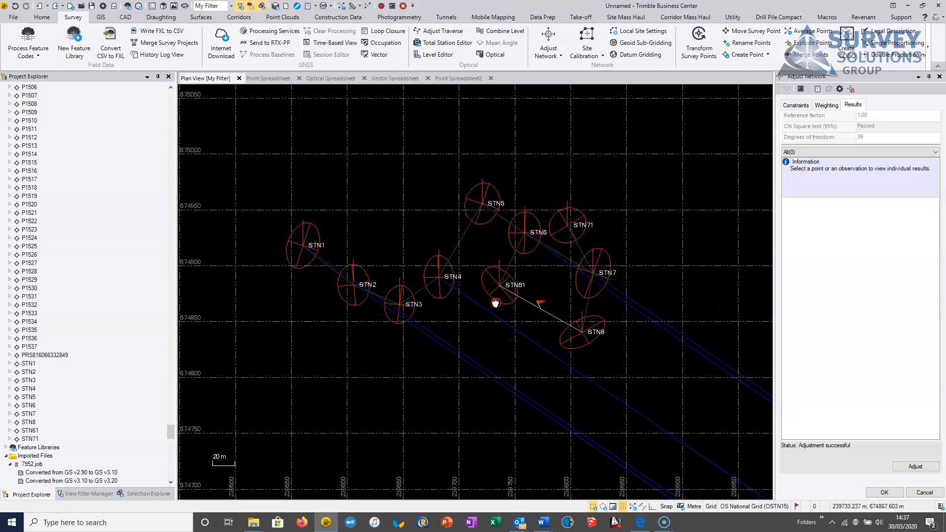
pyautogui.scroll(1, 528, 307)
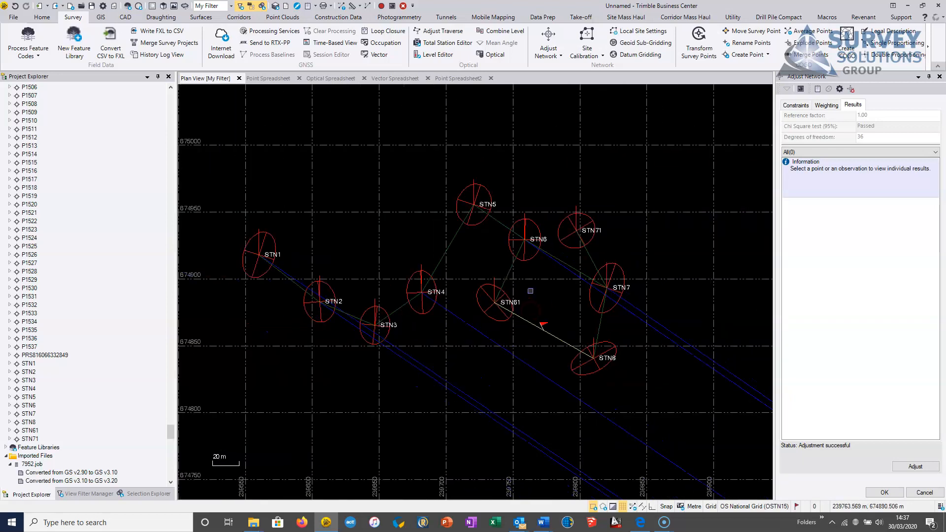
pyautogui.moveTo(528, 307); pyautogui.dragTo(552, 318, button='middle')
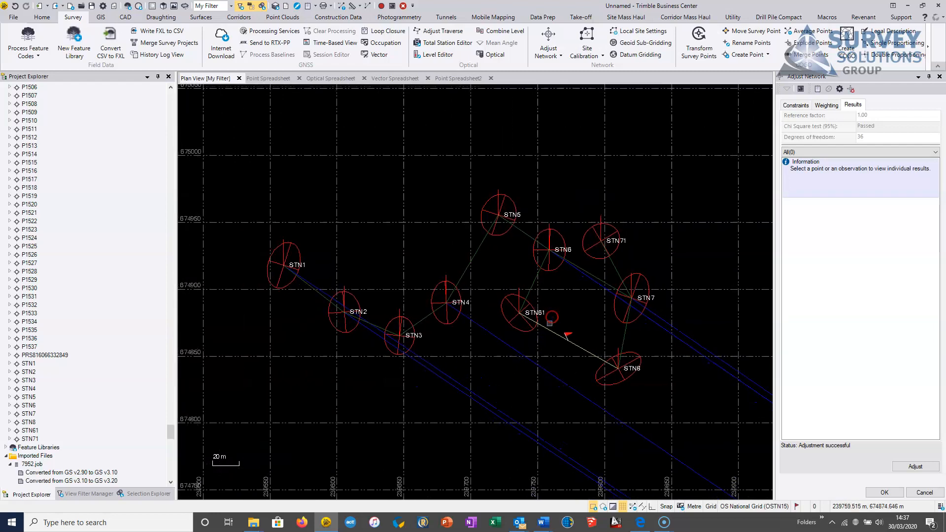
pyautogui.moveTo(516, 279)
pyautogui.mouseDown(button='middle')
pyautogui.moveTo(539, 245)
pyautogui.moveTo(490, 278)
pyautogui.moveTo(524, 278)
pyautogui.mouseUp(button='middle')
pyautogui.scroll(1, 477, 279)
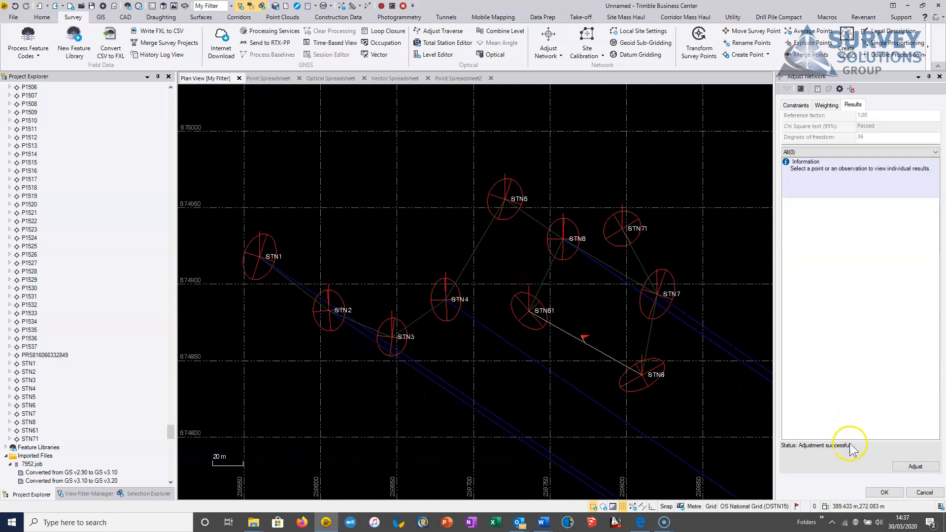
pyautogui.click(884, 493)
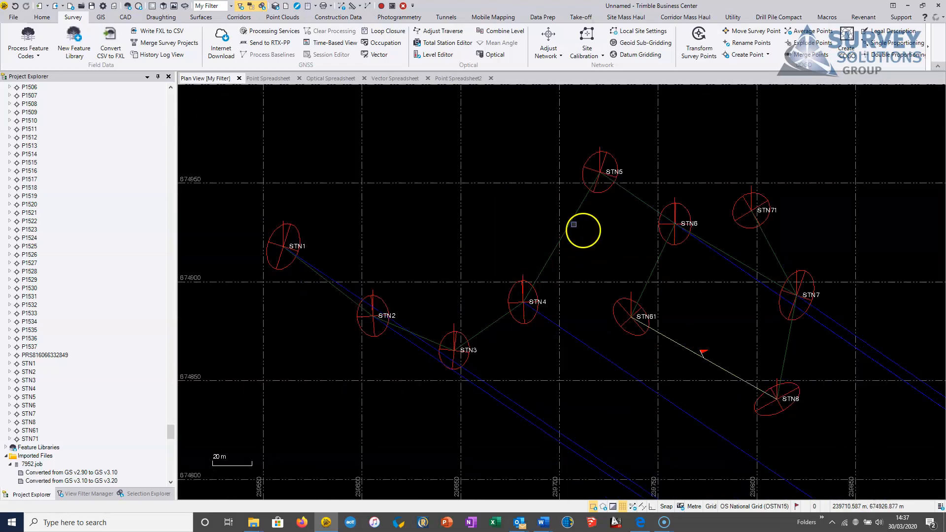
pyautogui.moveTo(569, 224); pyautogui.dragTo(519, 219, button='middle')
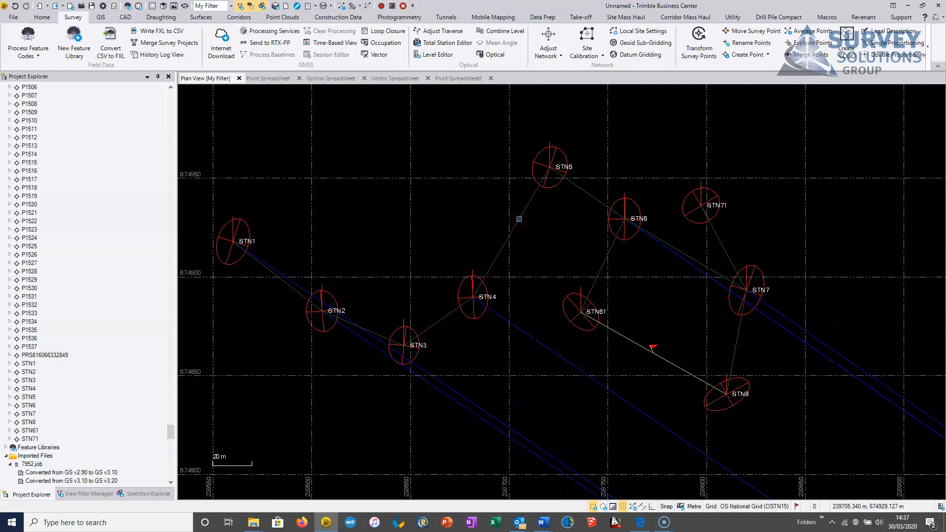